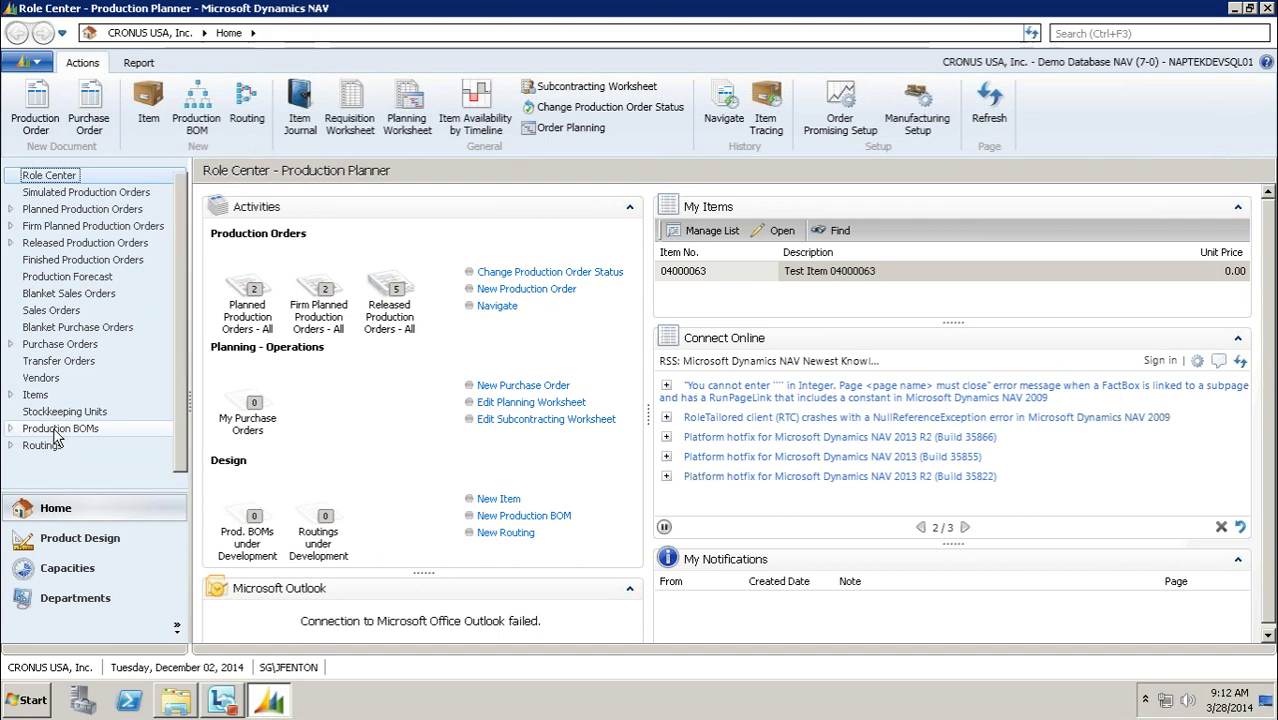
Open the Production BOMs list from the Role Center navigation pane
{"action": "left_click", "coordinate": [89, 427]}
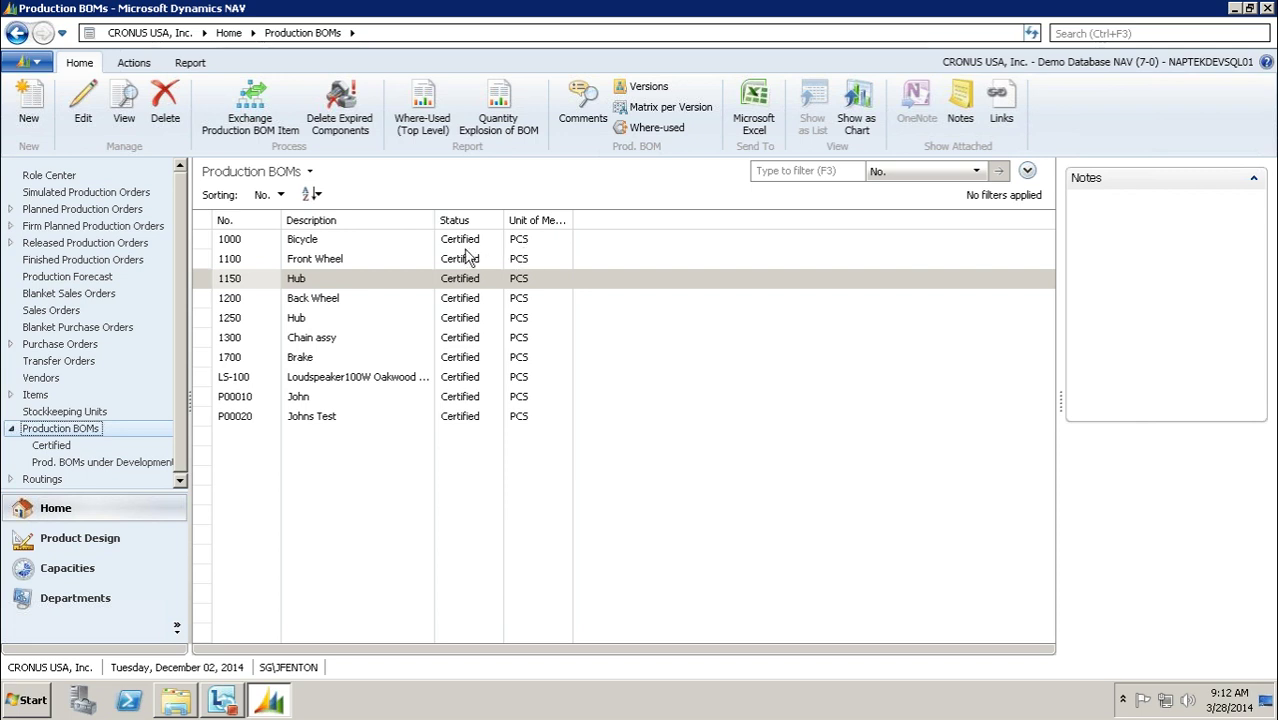
Reach the Production BOM list via Departments > Manufacturing > Product Design
{"action": "left_click", "coordinate": [60, 603]}
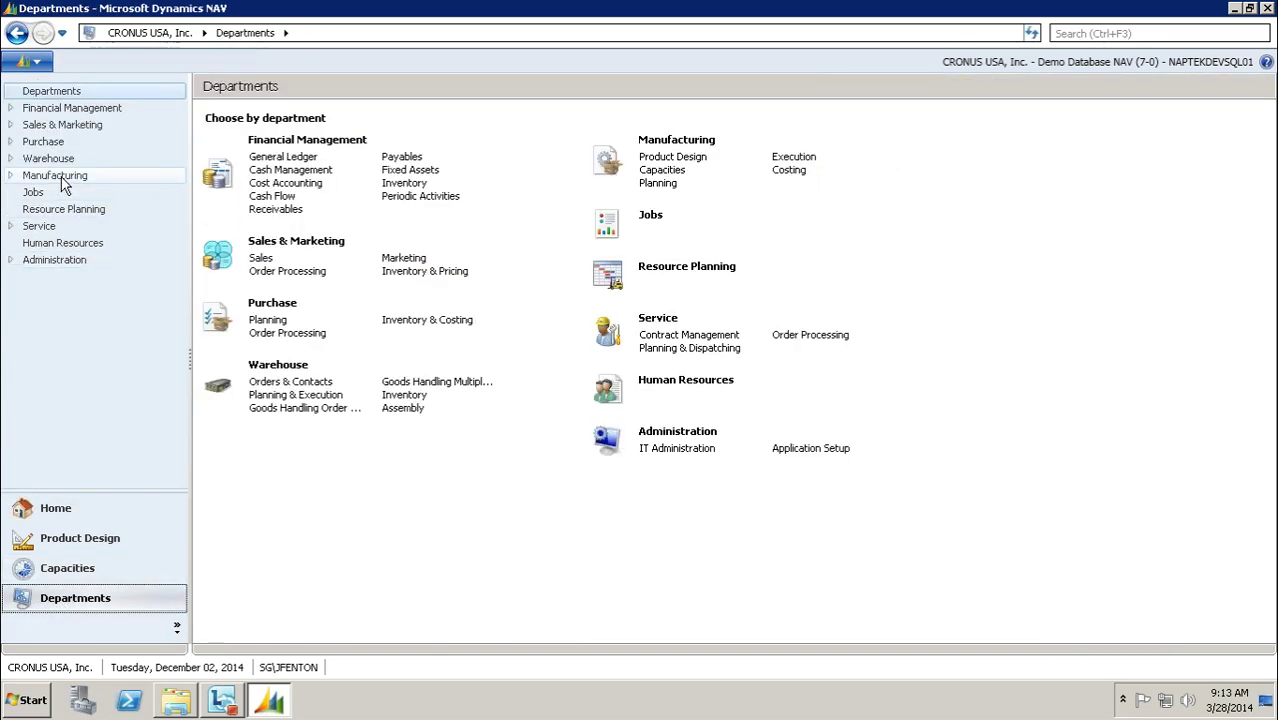
{"action": "left_click", "coordinate": [62, 178]}
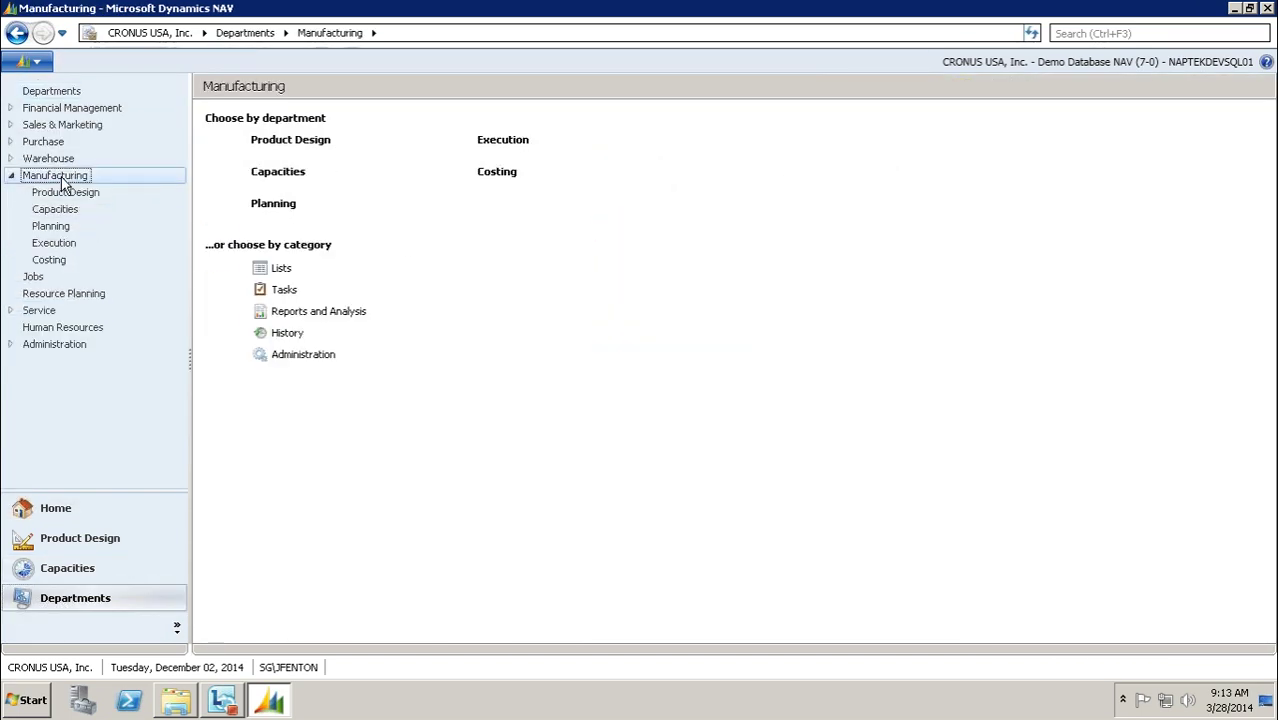
{"action": "left_click", "coordinate": [288, 148]}
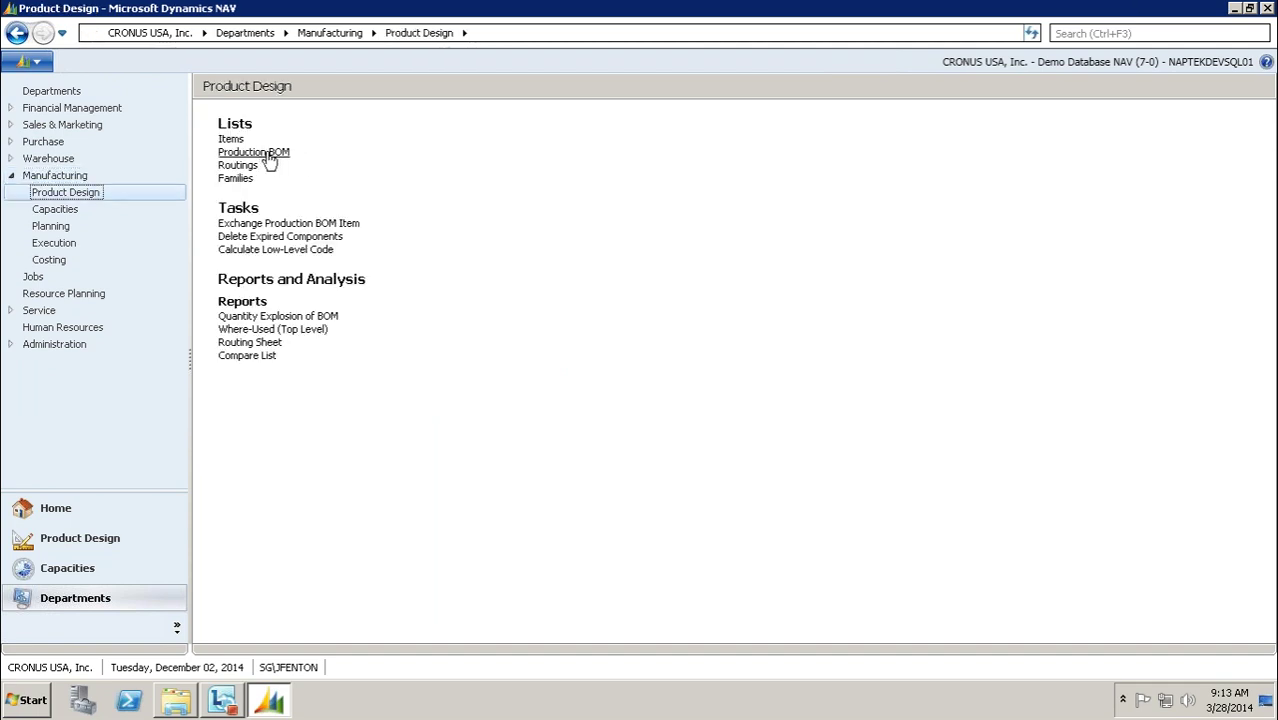
{"action": "left_click", "coordinate": [270, 157]}
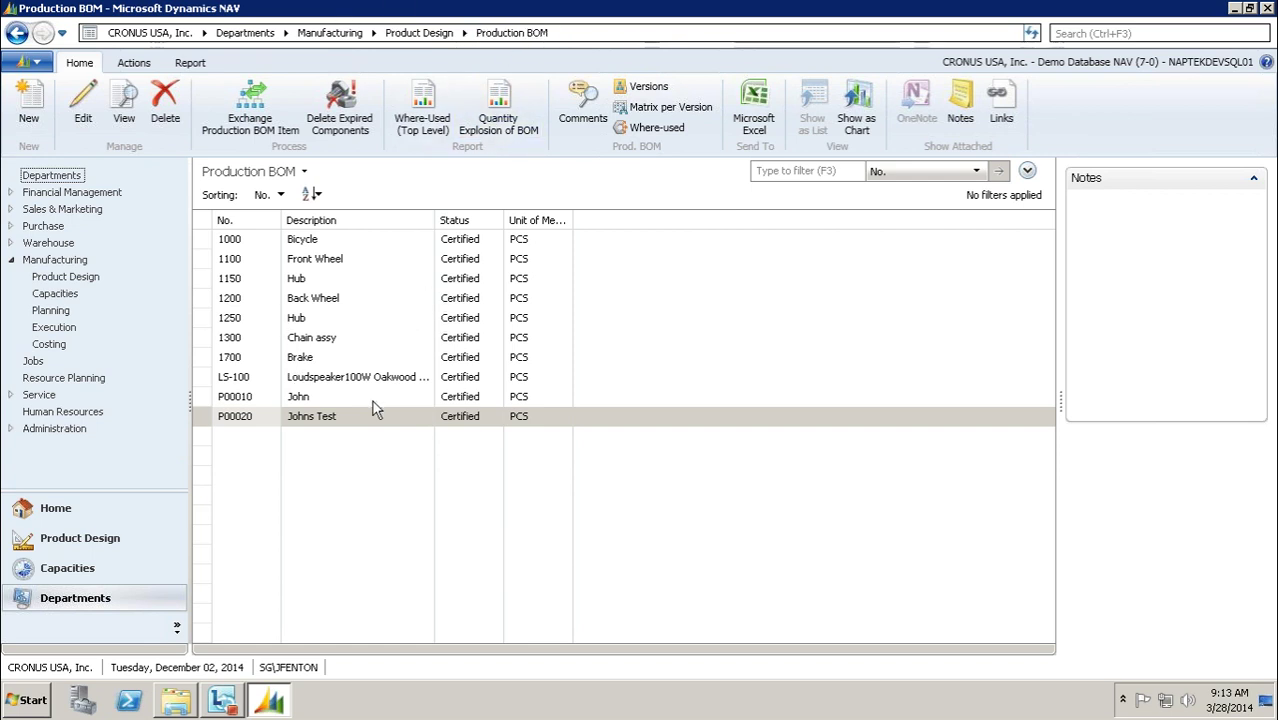
Create production BOM P00030 with the description 'Johns Test BOM'
{"action": "left_click", "coordinate": [29, 110]}
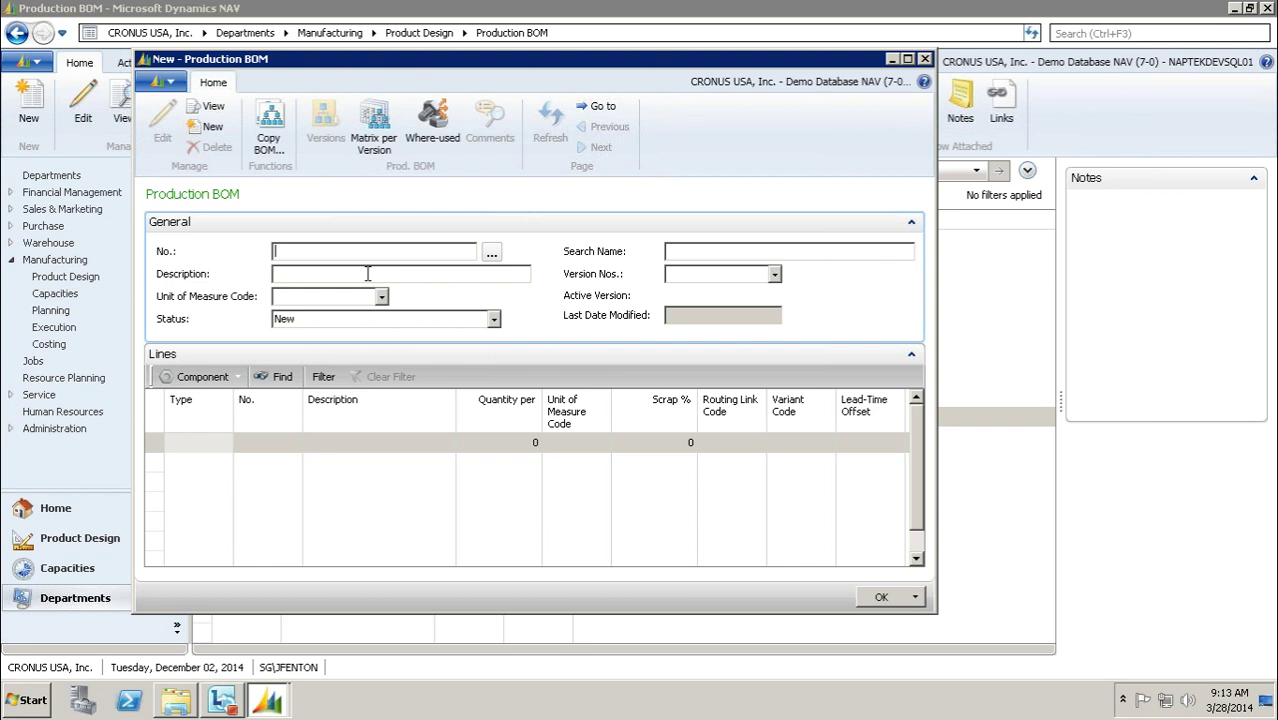
{"action": "left_click", "coordinate": [367, 273]}
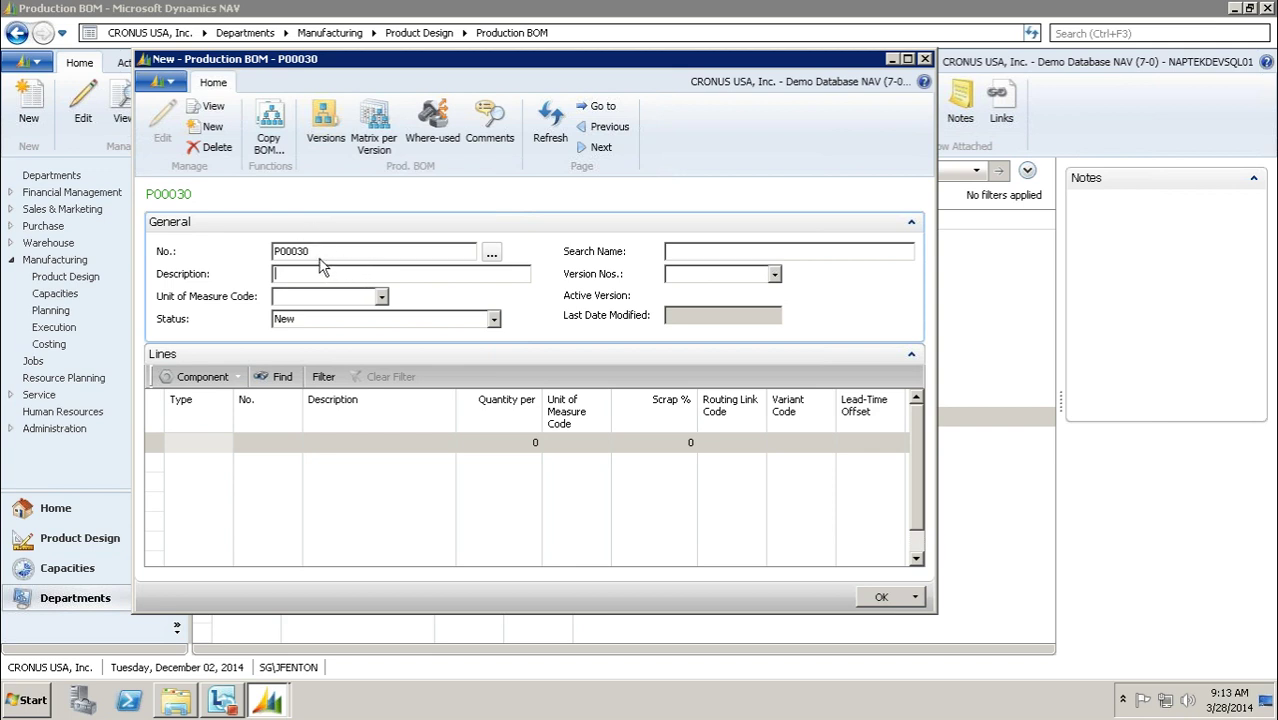
{"action": "type", "text": "Johns Test BOM"}
{"action": "key", "text": "Tab"}
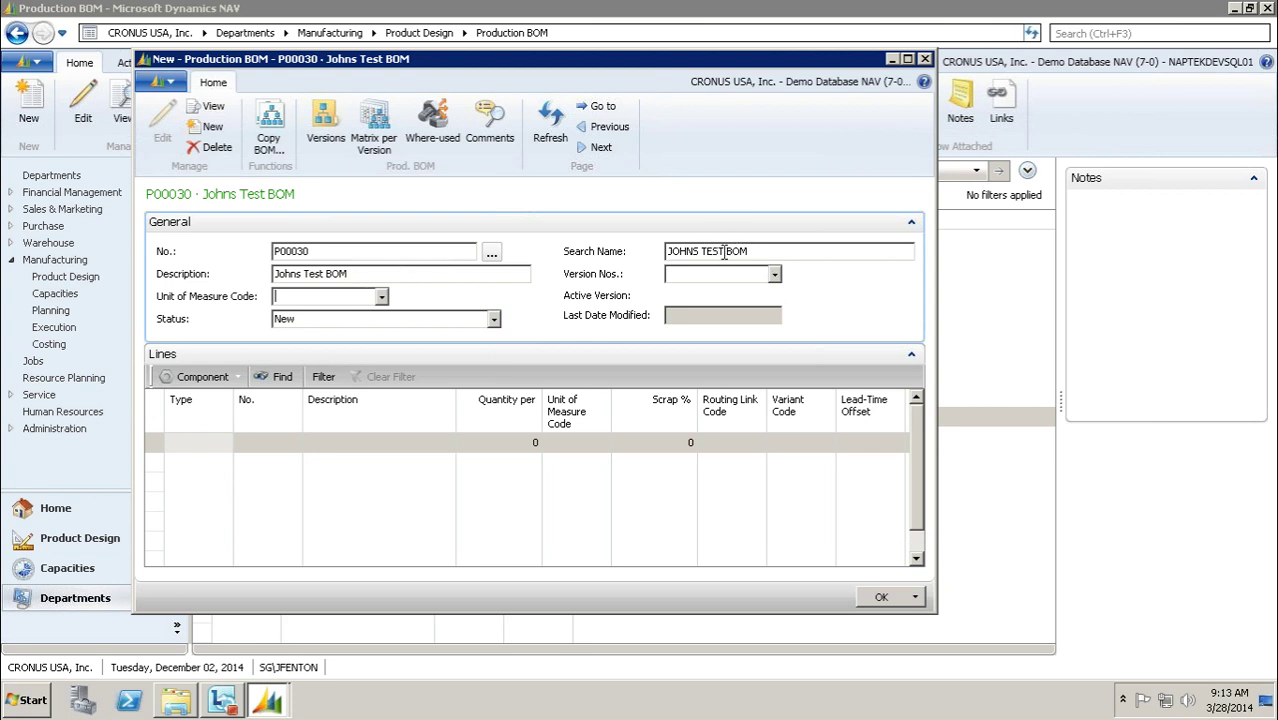
Set BOM P00030's unit of measure code to PCS and keep its status New
{"action": "left_click", "coordinate": [382, 297]}
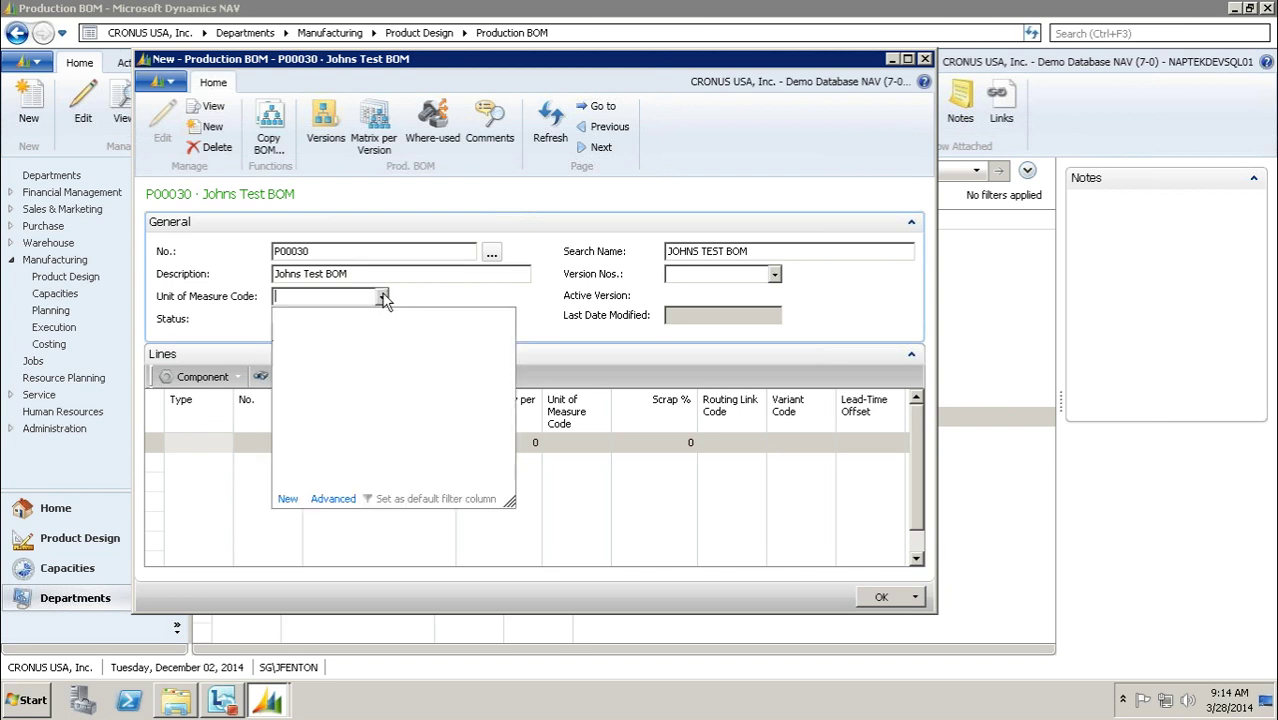
{"action": "scroll", "coordinate": [338, 368], "scroll_direction": "down", "scroll_amount": 3}
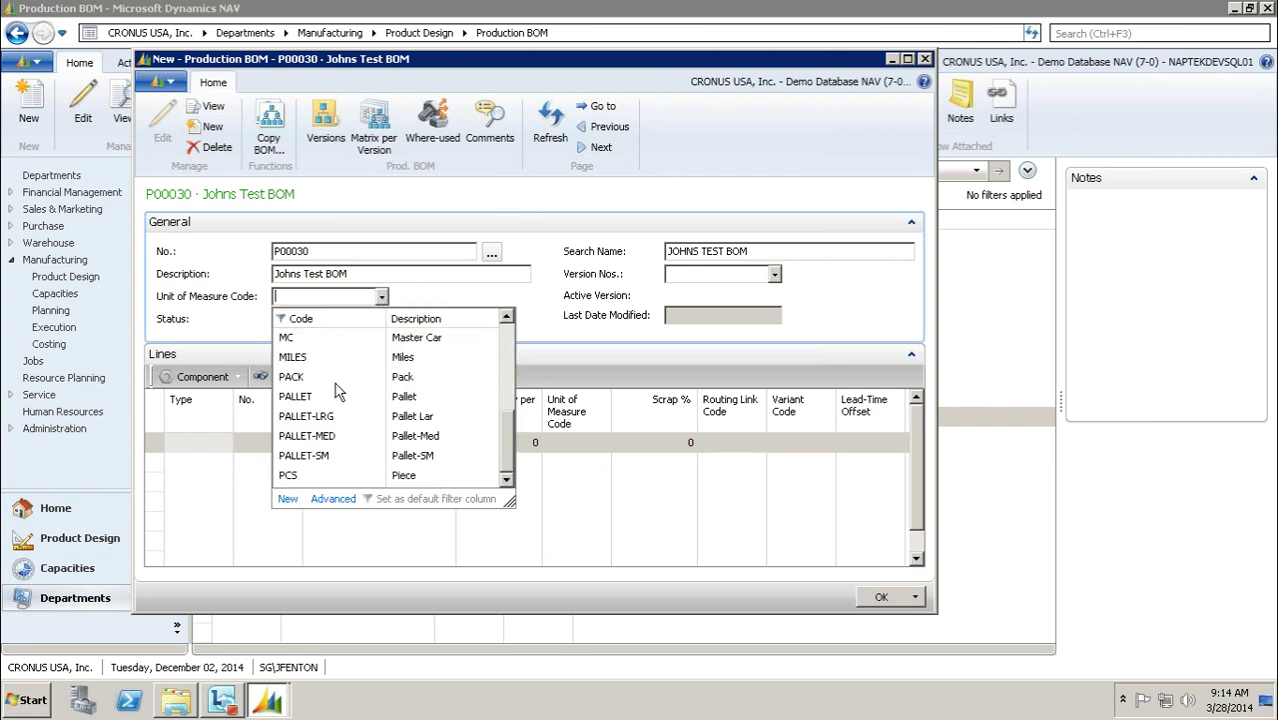
{"action": "left_click", "coordinate": [300, 478]}
{"action": "key", "text": "Tab"}
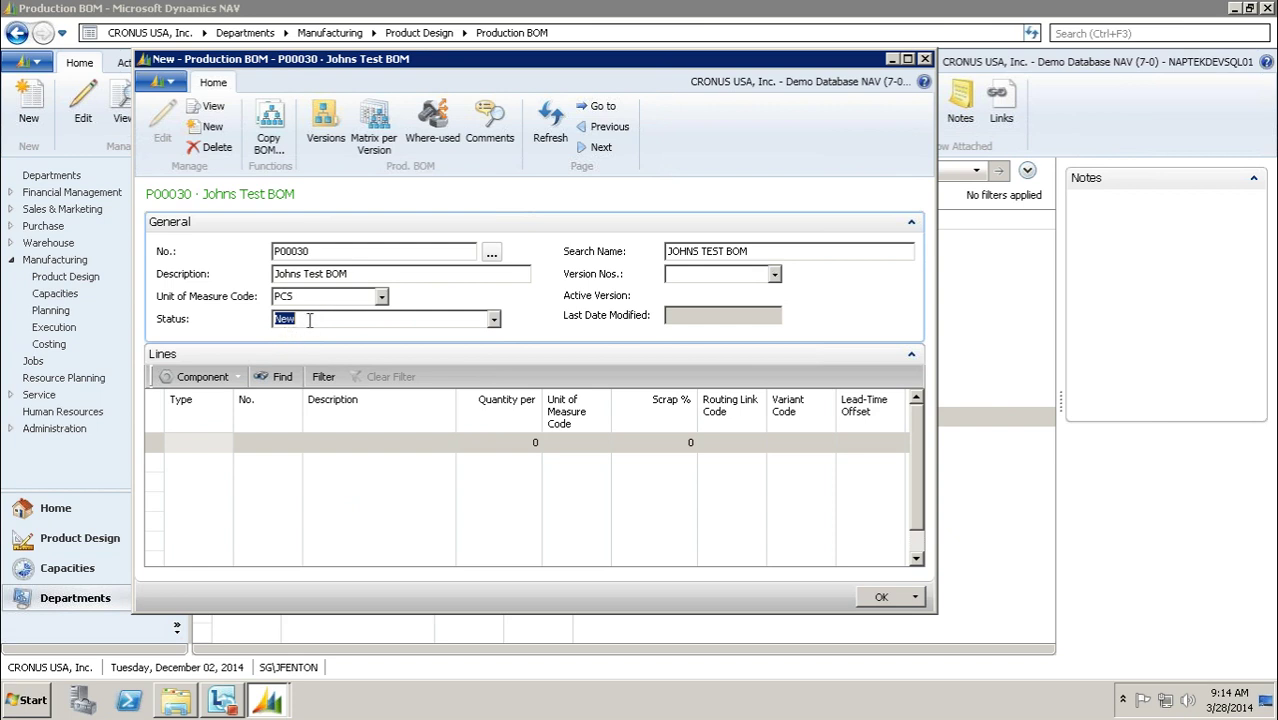
{"action": "left_click", "coordinate": [494, 320]}
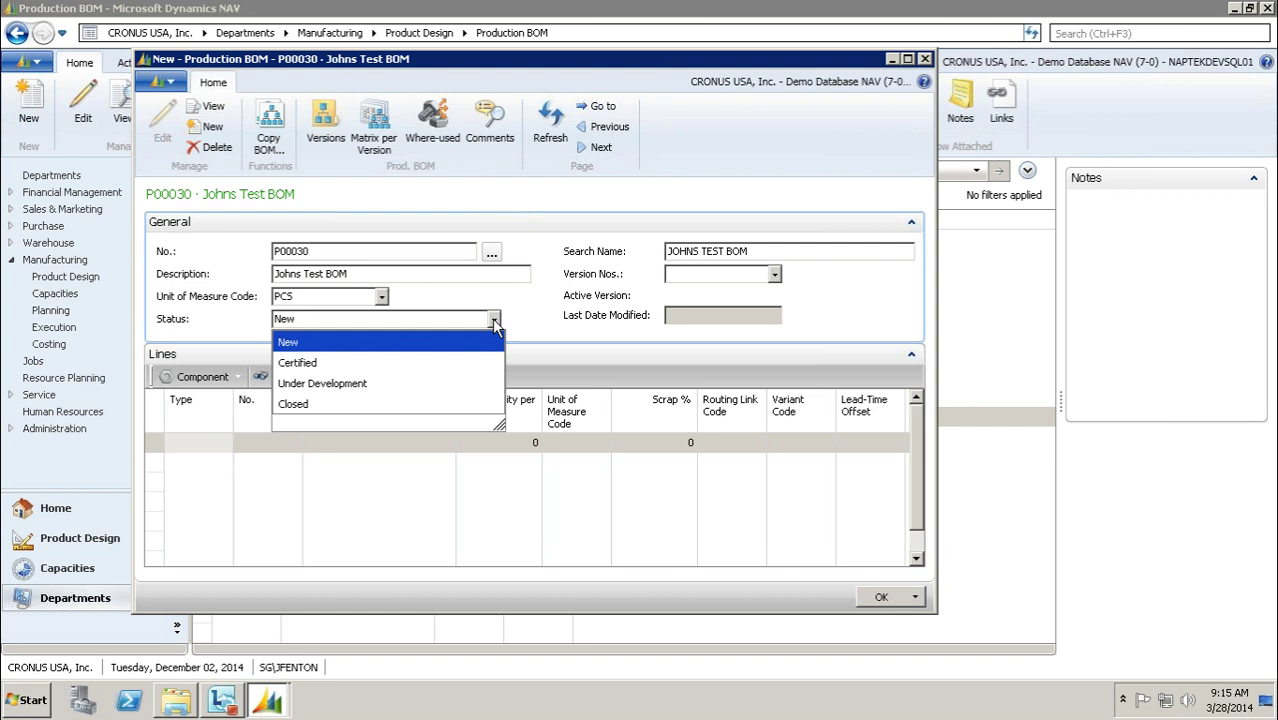
{"action": "left_click", "coordinate": [378, 343]}
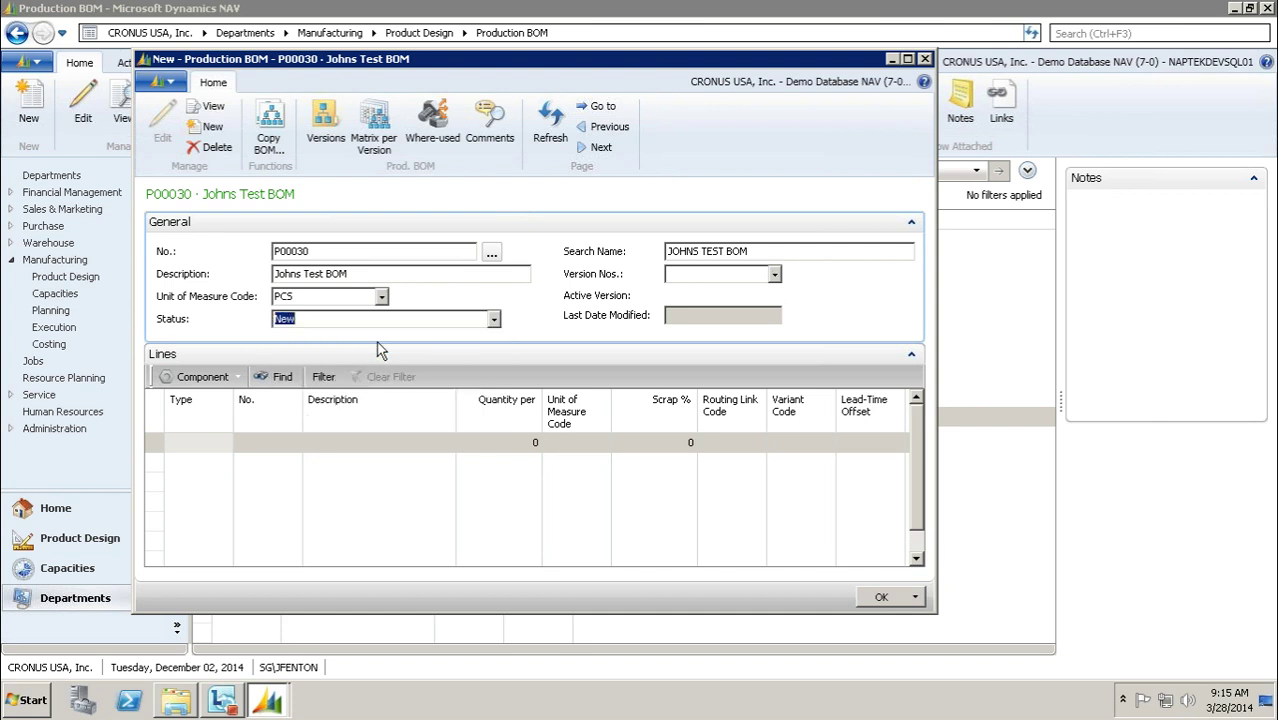
{"action": "left_click", "coordinate": [685, 274]}
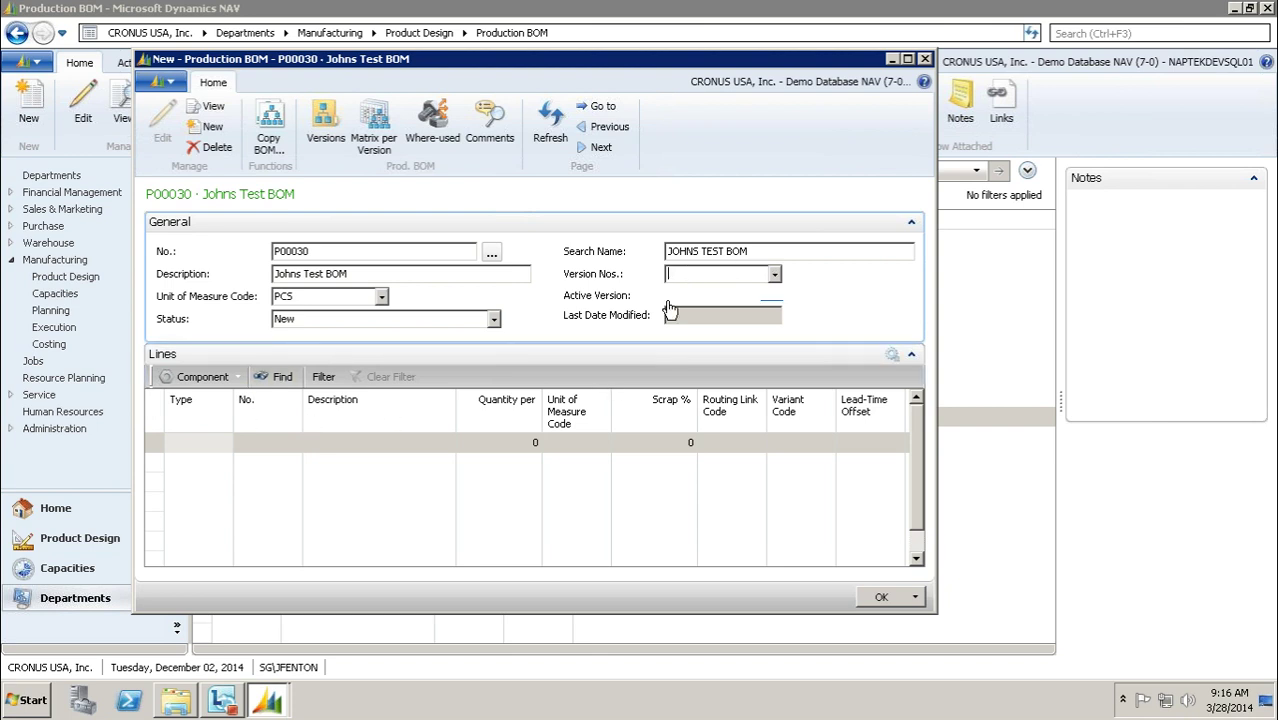
{"action": "left_click", "coordinate": [185, 437]}
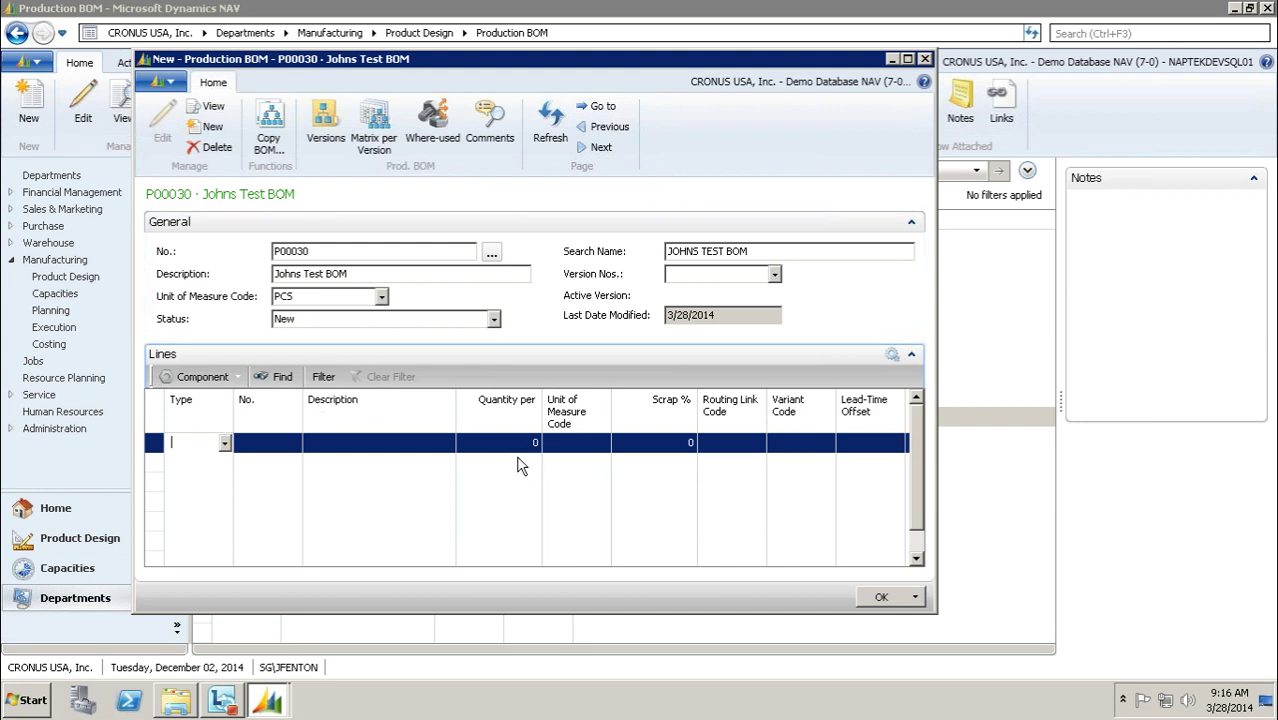
Show the available Type options for the first component line
{"action": "left_click", "coordinate": [225, 443]}
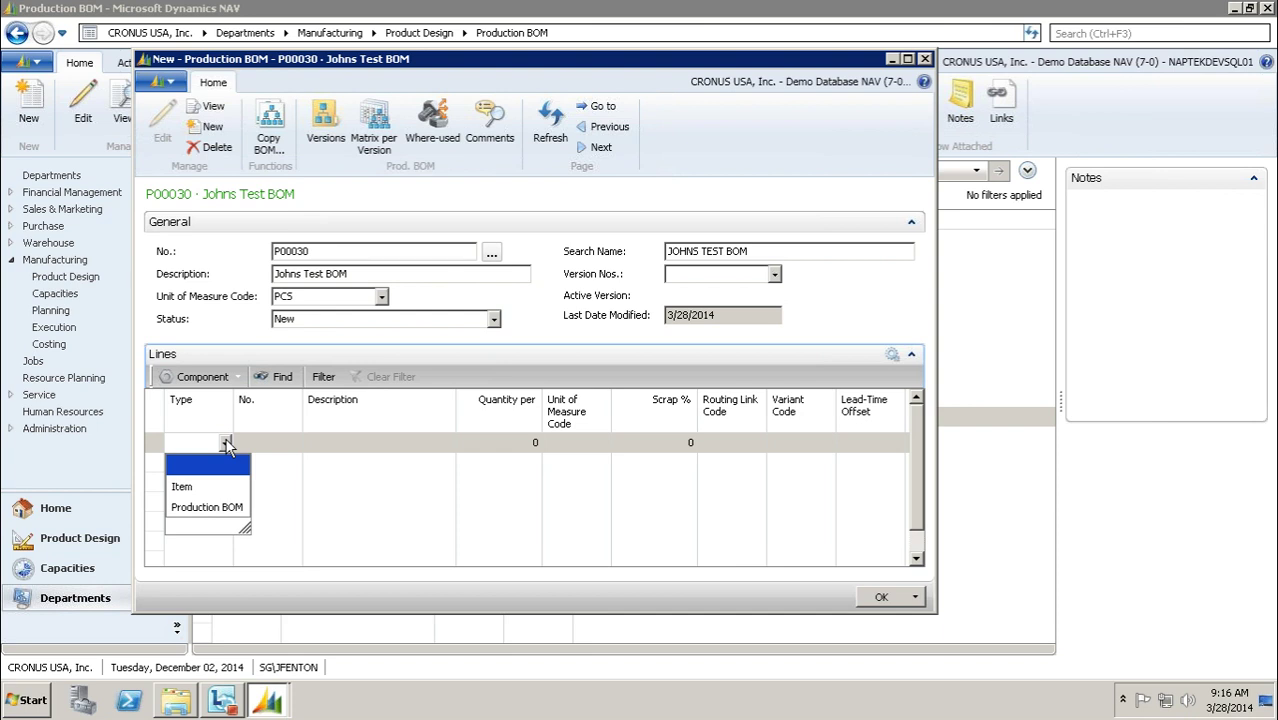
Enter Item 1100 Front Wheel on the first line with Quantity per 1
{"action": "left_click", "coordinate": [185, 486]}
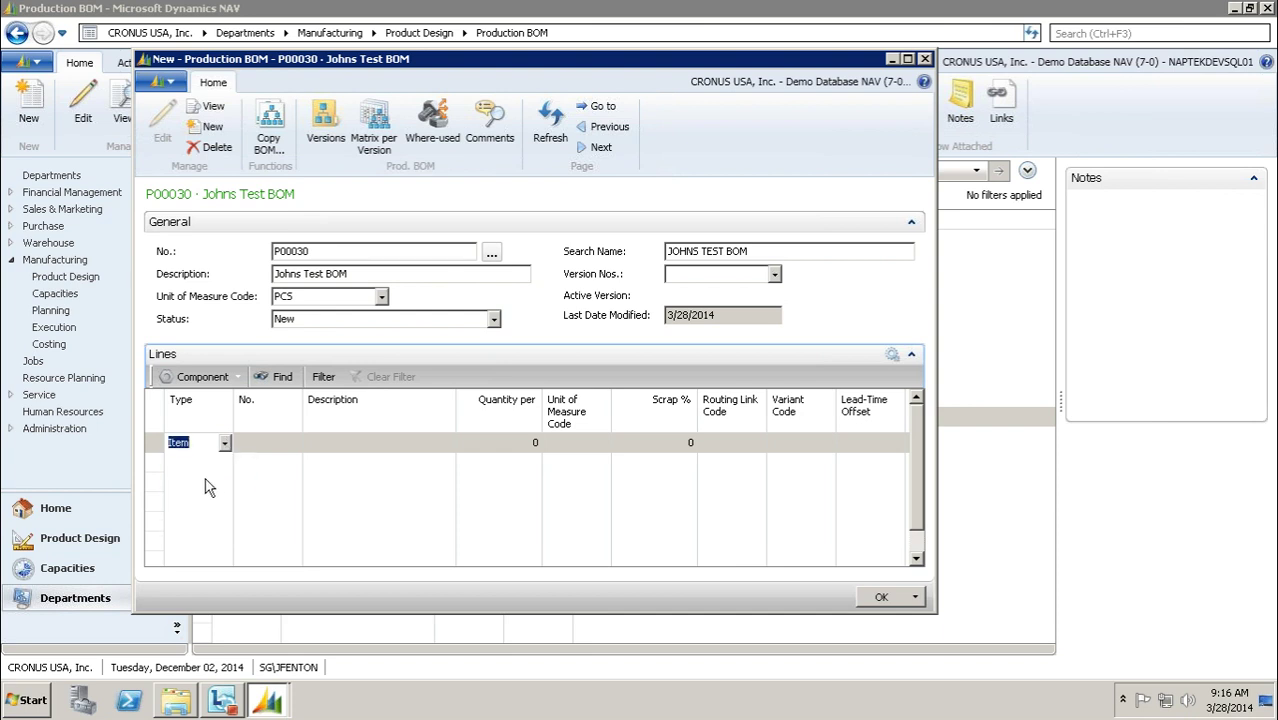
{"action": "left_click", "coordinate": [270, 441]}
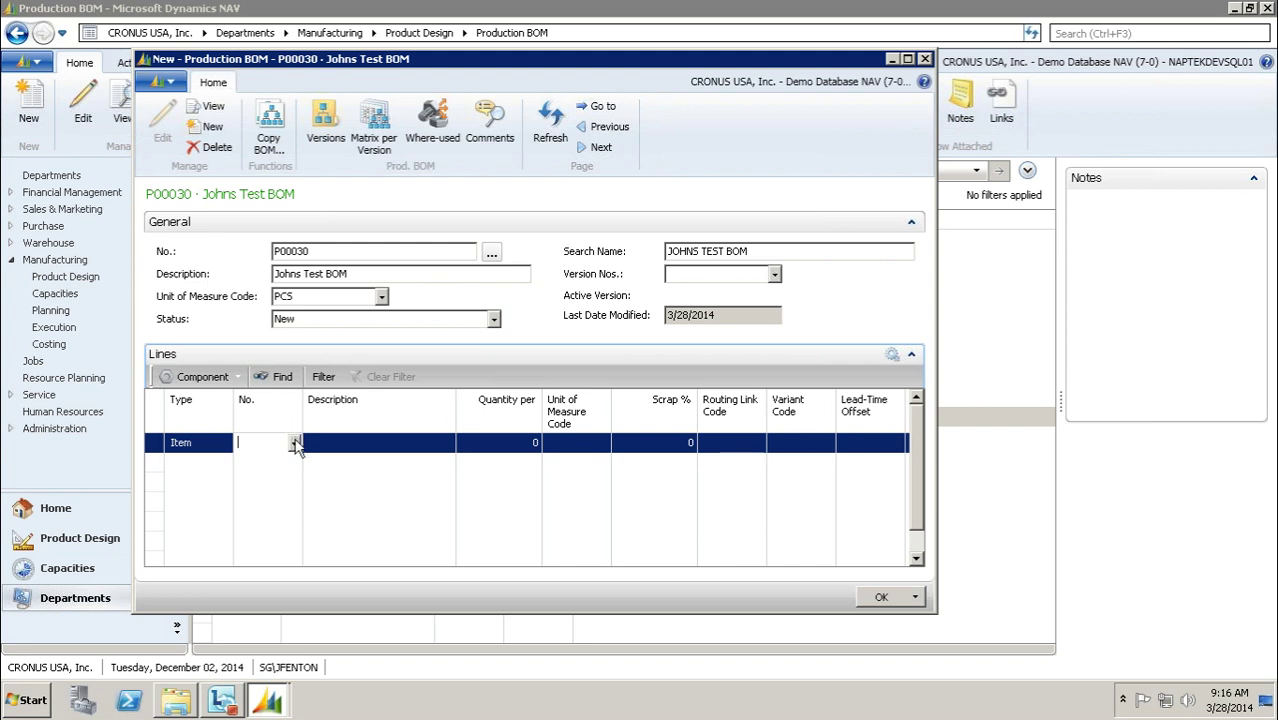
{"action": "left_click", "coordinate": [294, 445]}
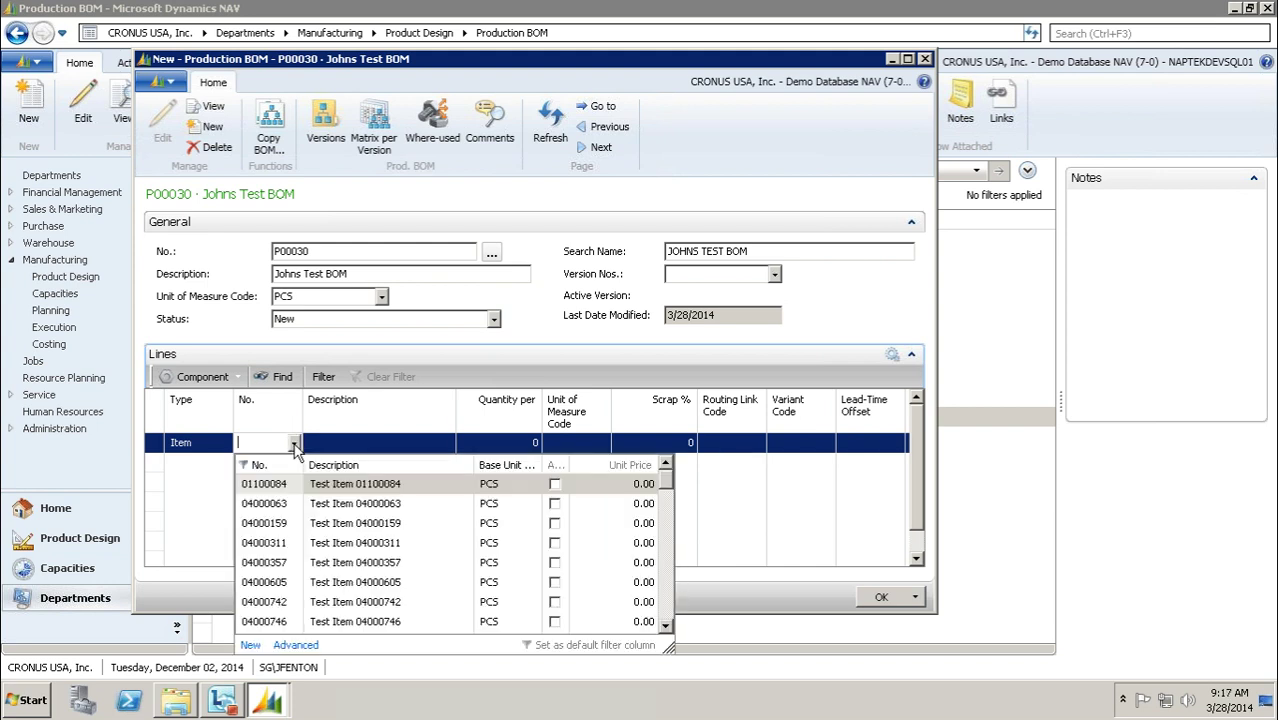
{"action": "type", "text": "1"}
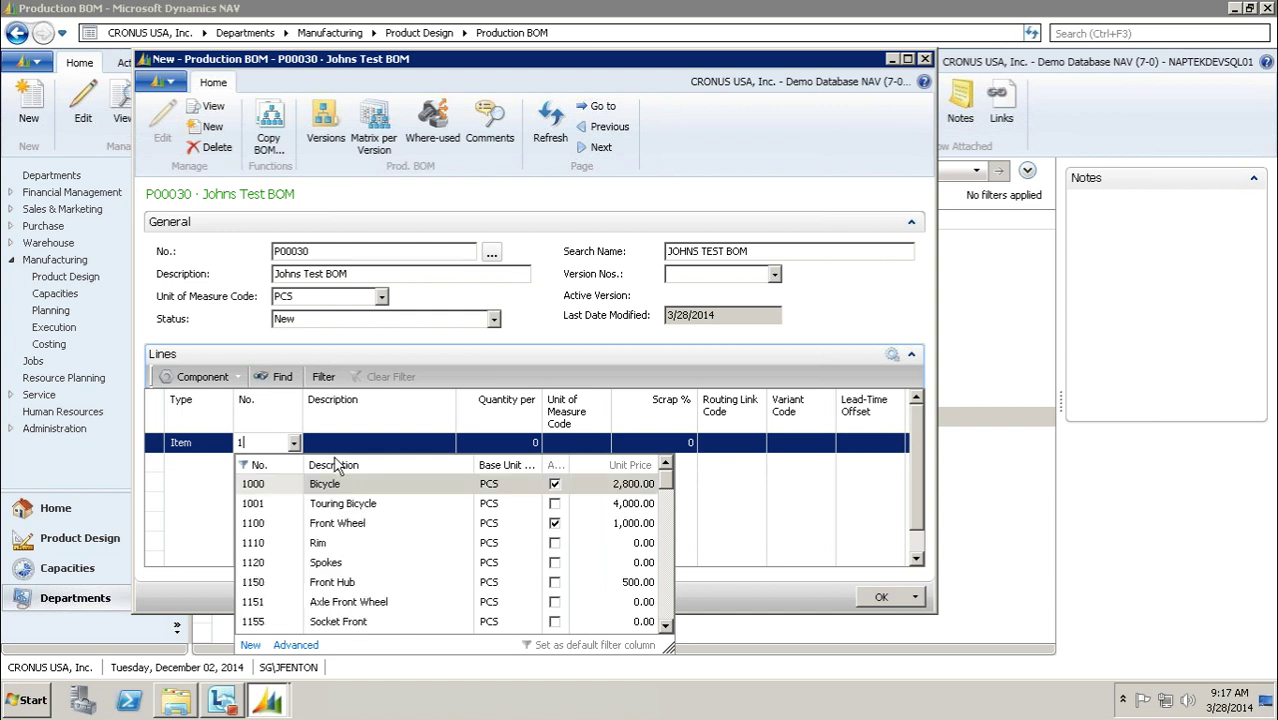
{"action": "left_click", "coordinate": [345, 524]}
{"action": "key", "text": "Tab"}
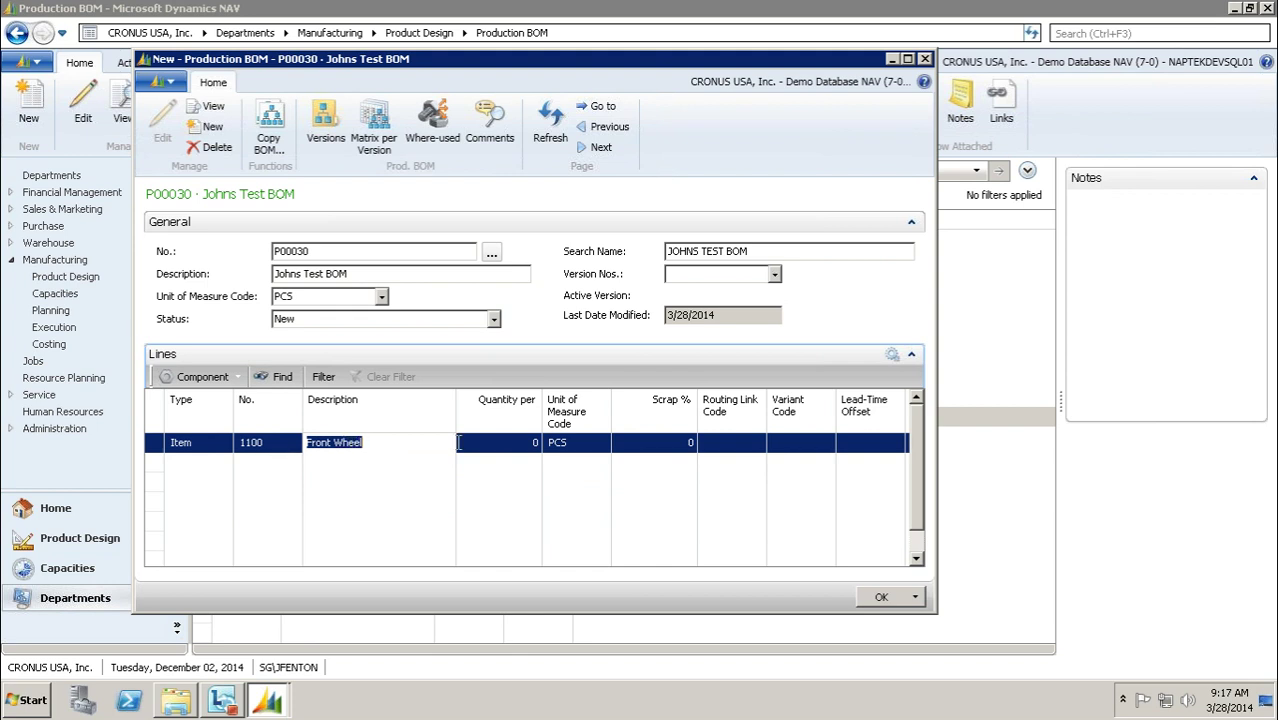
{"action": "left_click", "coordinate": [500, 443]}
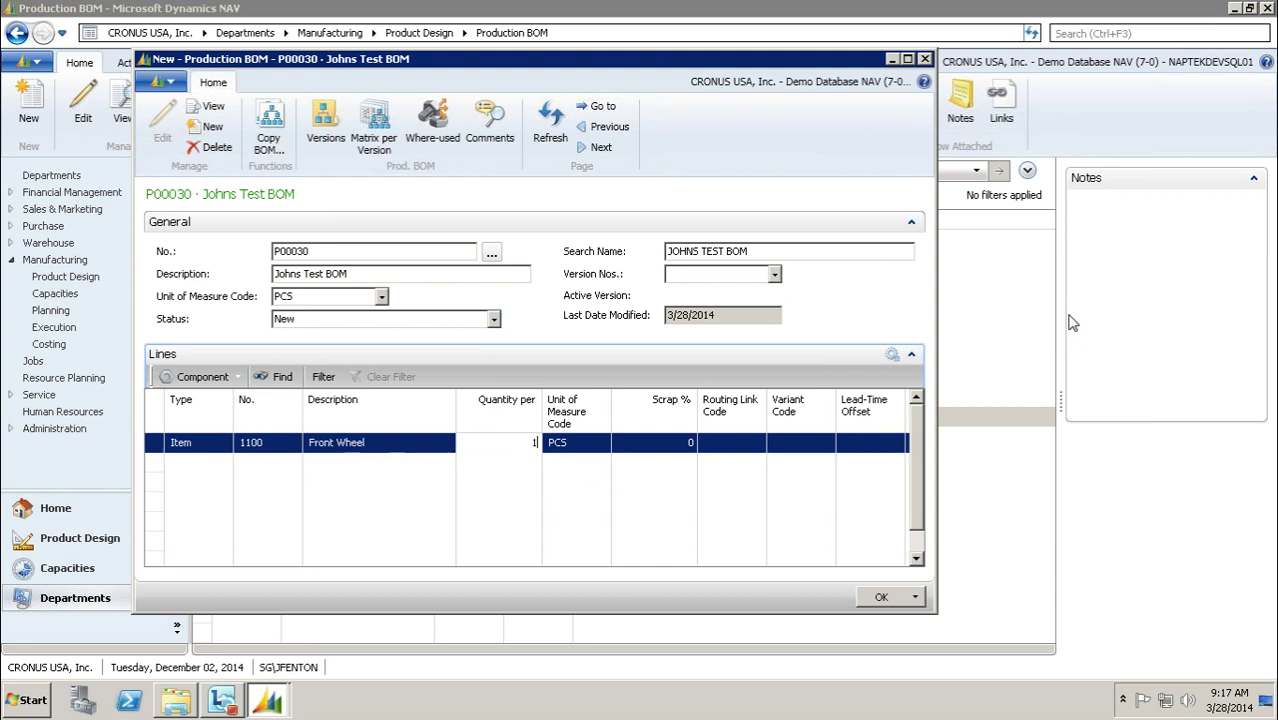
{"action": "key", "text": "Tab"}
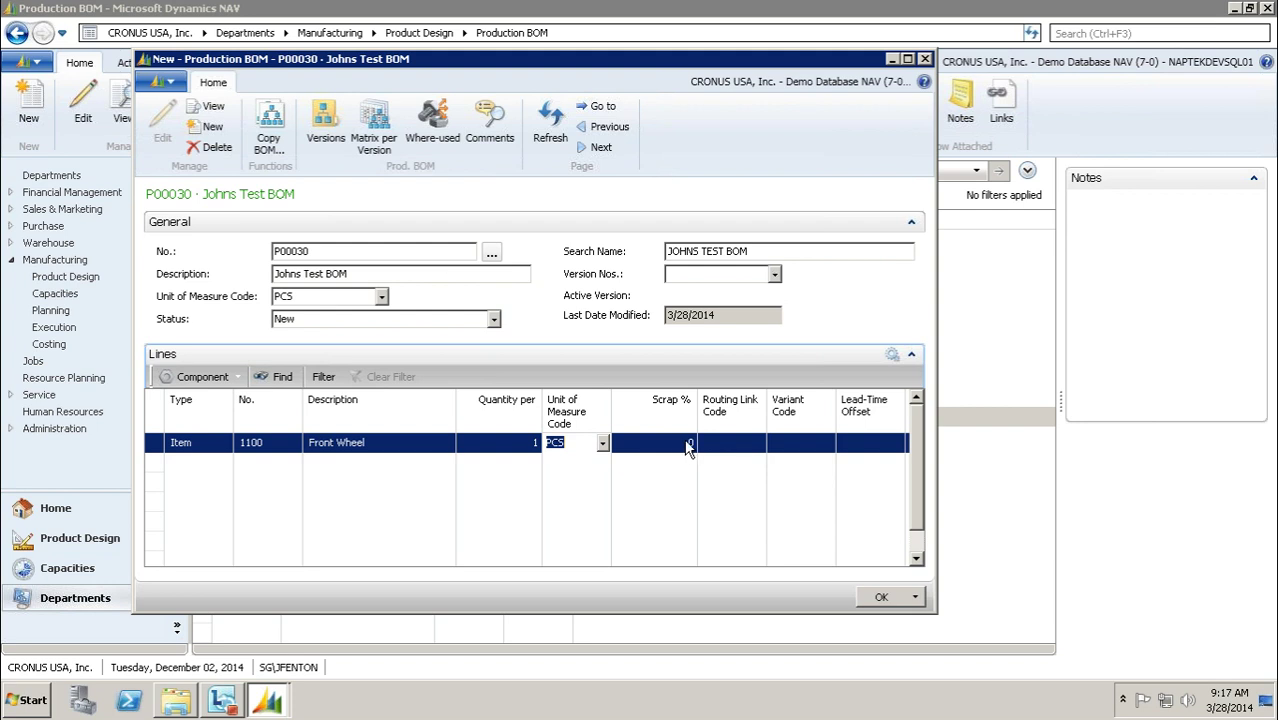
Give the Front Wheel line Routing Link Code 100 (Assembling)
{"action": "left_click", "coordinate": [728, 445]}
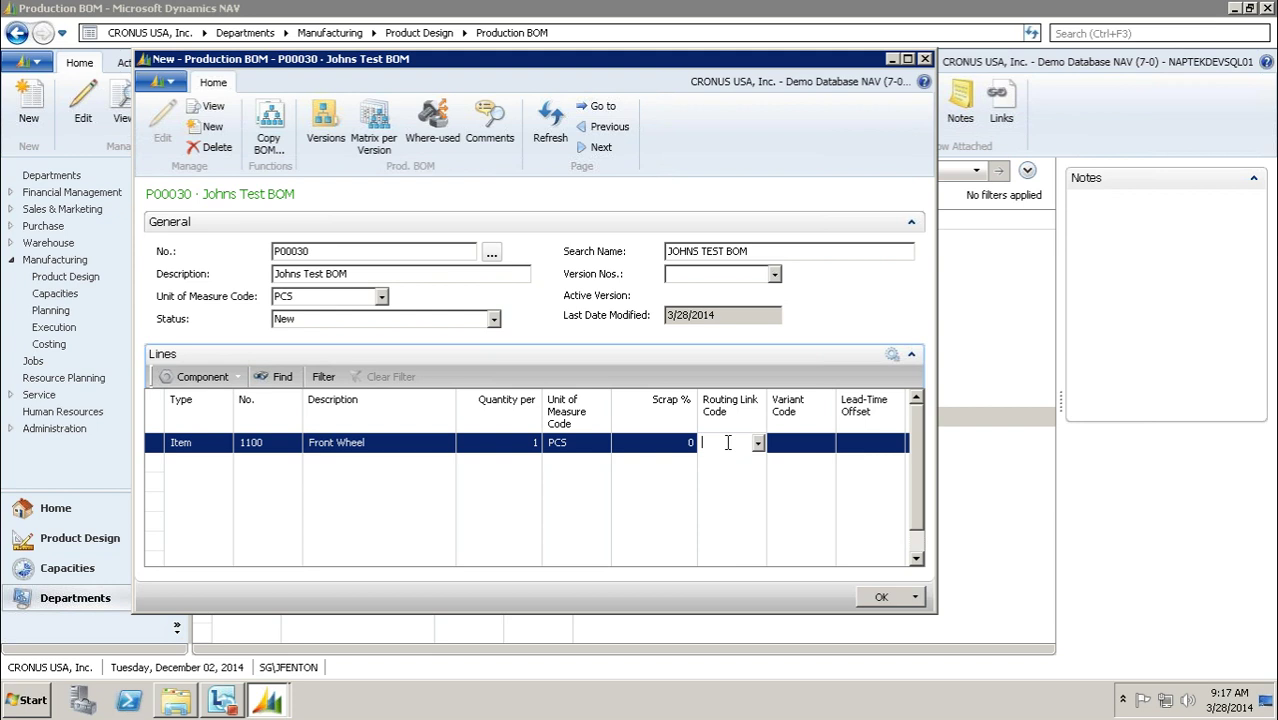
{"action": "left_click", "coordinate": [758, 443]}
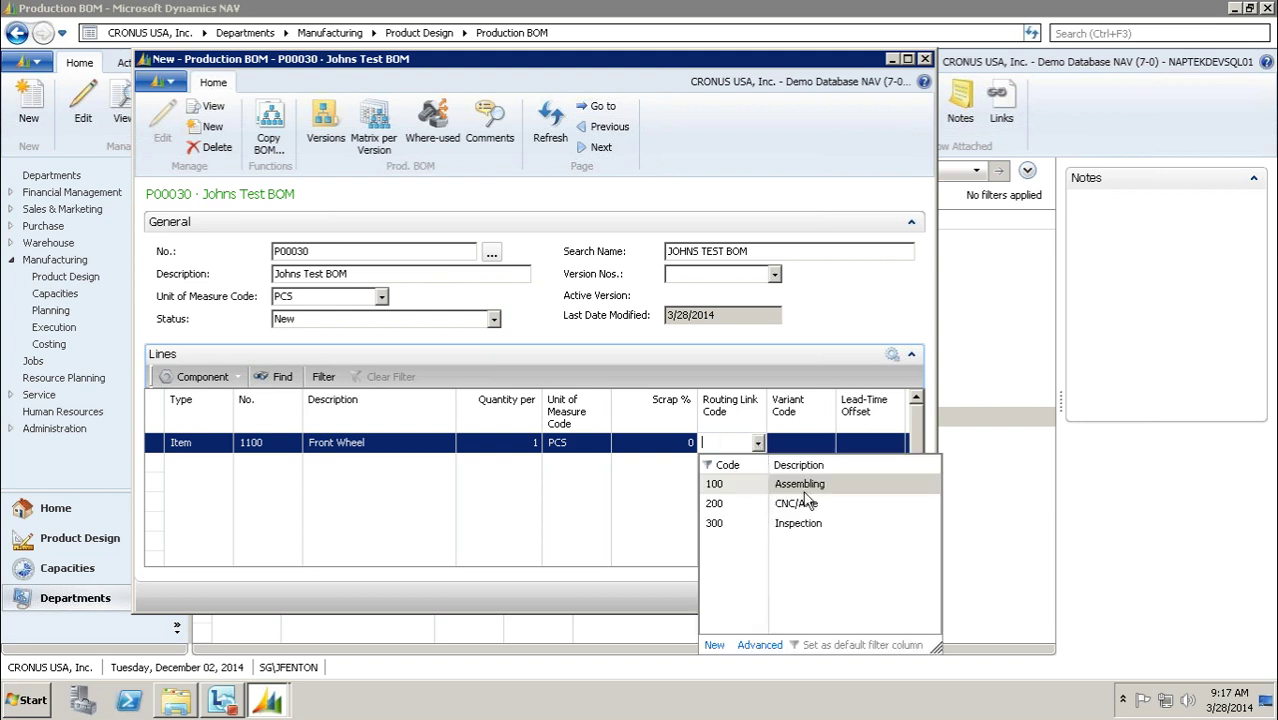
{"action": "left_click", "coordinate": [778, 481]}
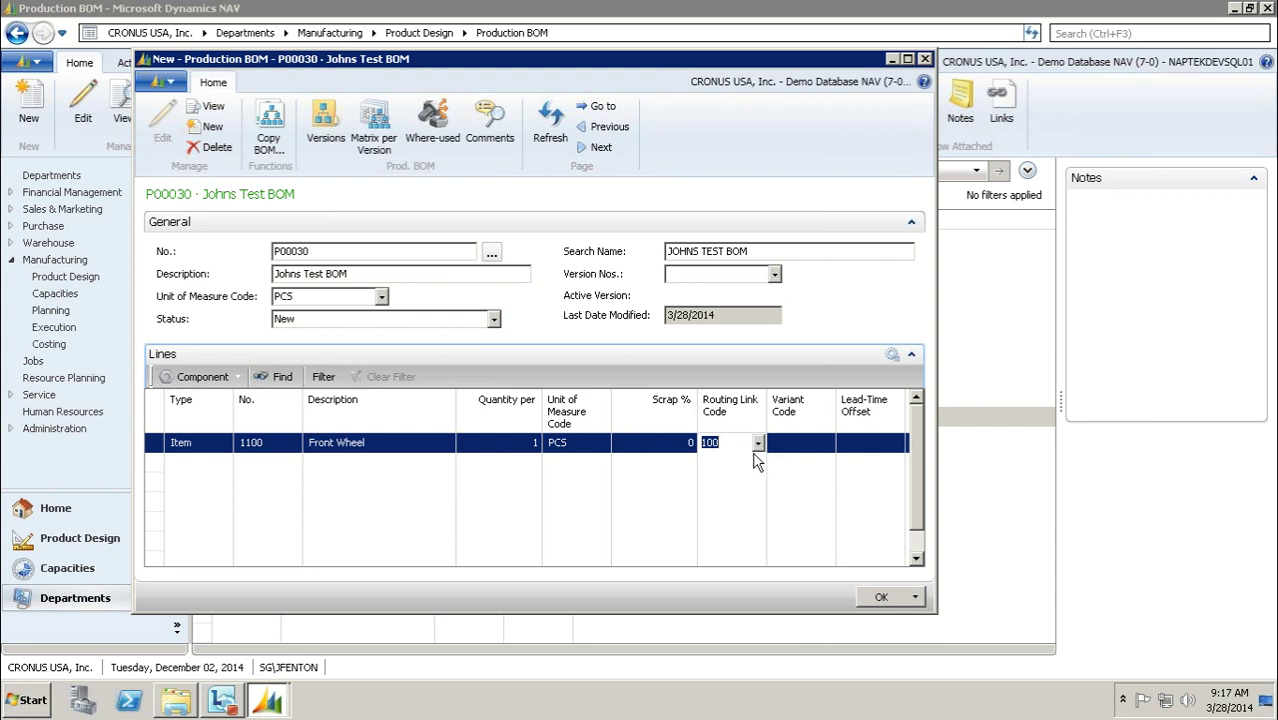
{"action": "key", "text": "Tab"}
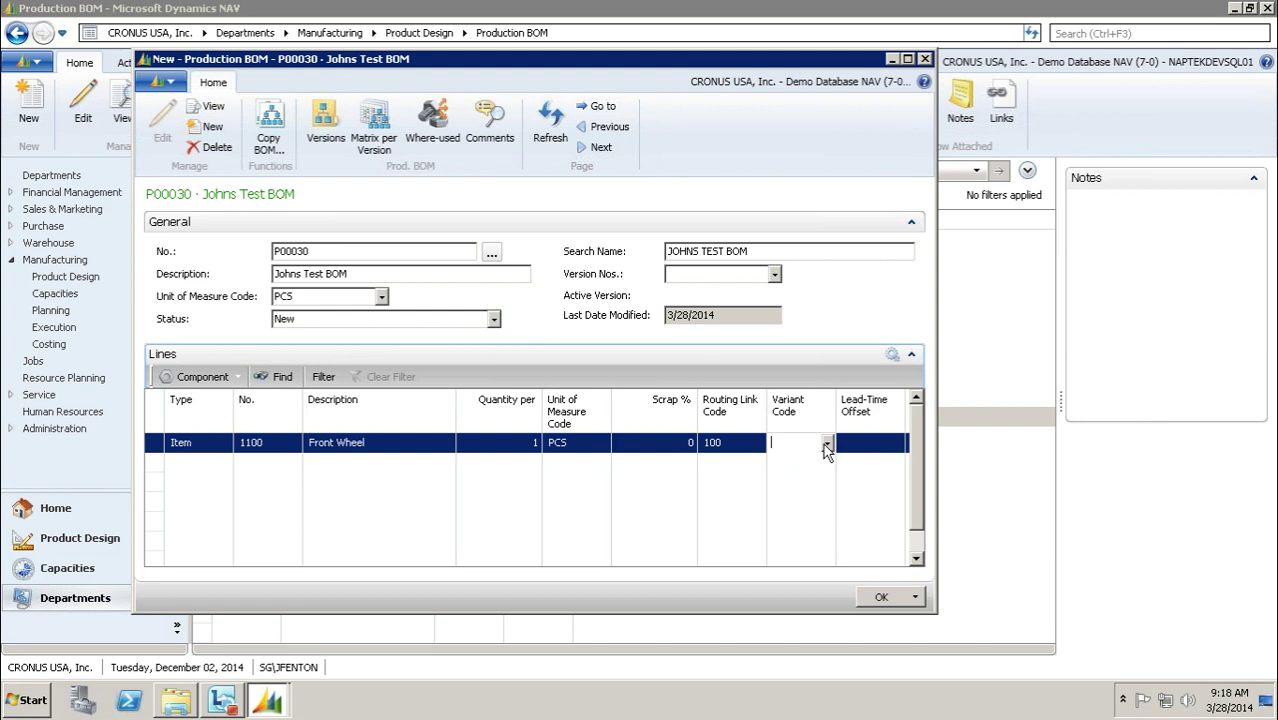
Add component lines Rim 1110 and Spokes 1120, each with Quantity per 2
{"action": "left_click", "coordinate": [205, 466]}
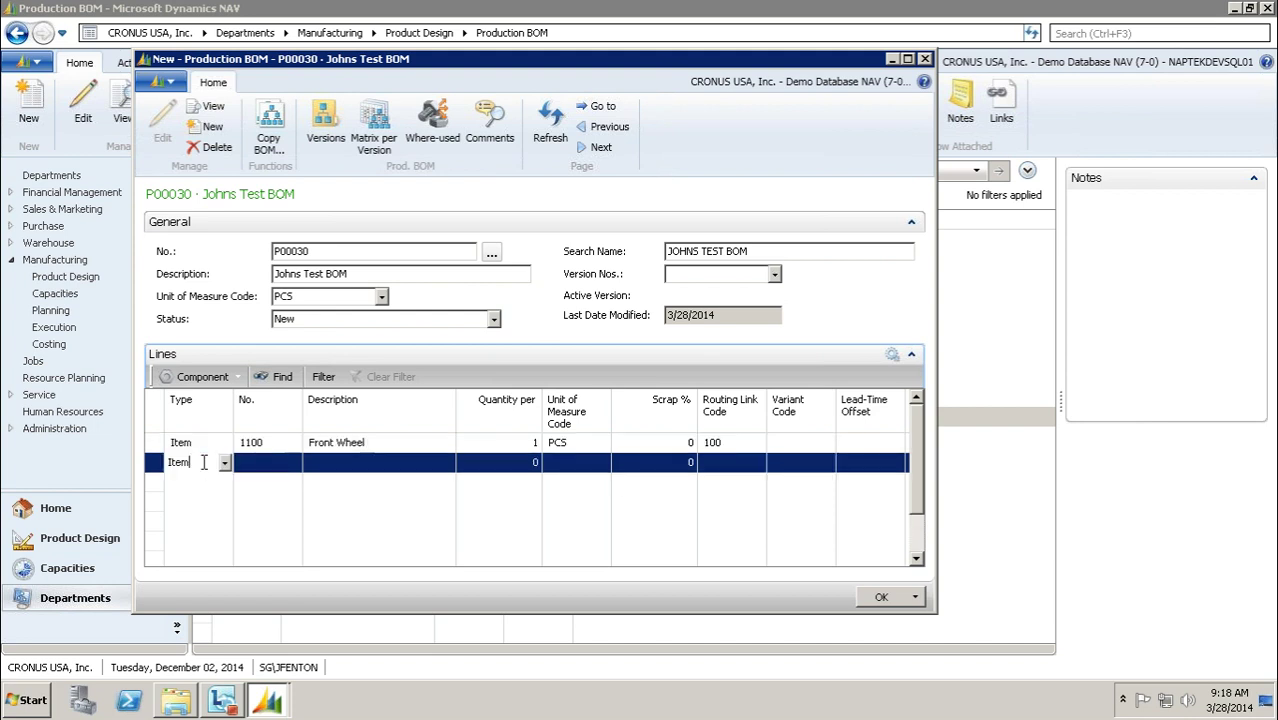
{"action": "key", "text": "Tab"}
{"action": "type", "text": "1"}
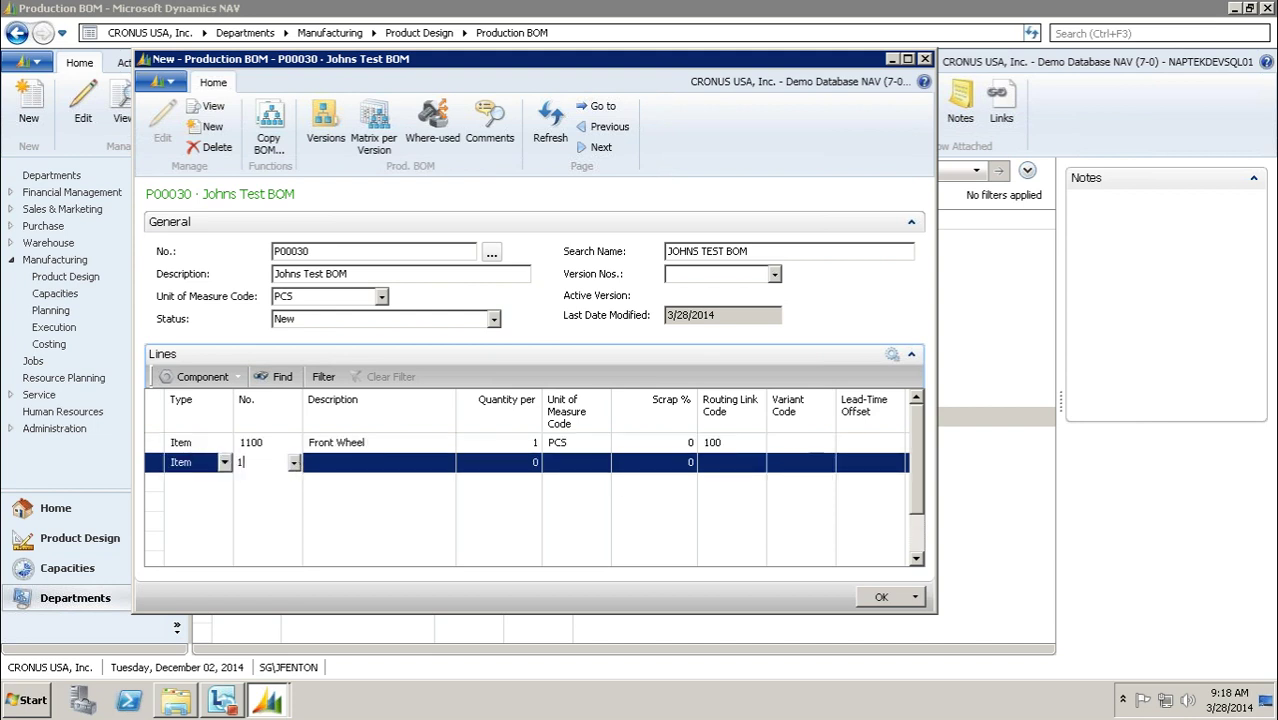
{"action": "left_click", "coordinate": [318, 565]}
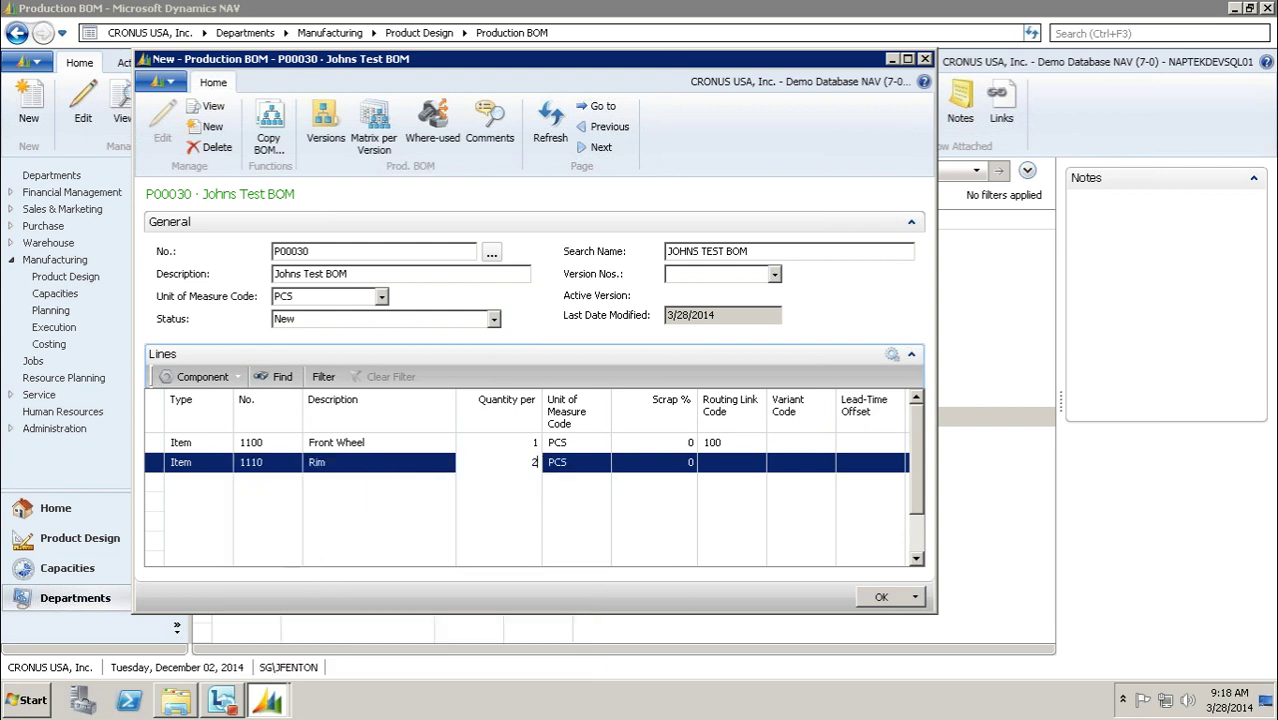
{"action": "type", "text": "2"}
{"action": "key", "text": "Tab"}
{"action": "key", "text": "Tab"}
{"action": "key", "text": "Tab"}
{"action": "key", "text": "Tab"}
{"action": "key", "text": "Tab"}
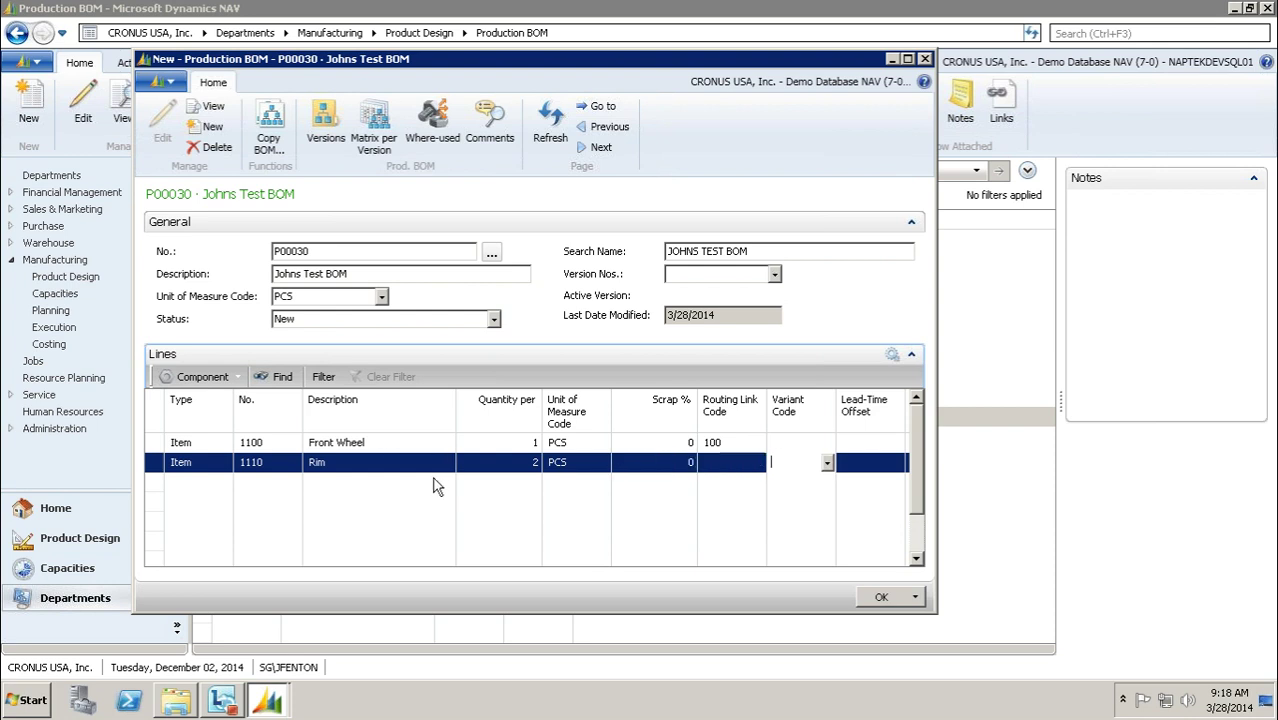
{"action": "left_click", "coordinate": [251, 484]}
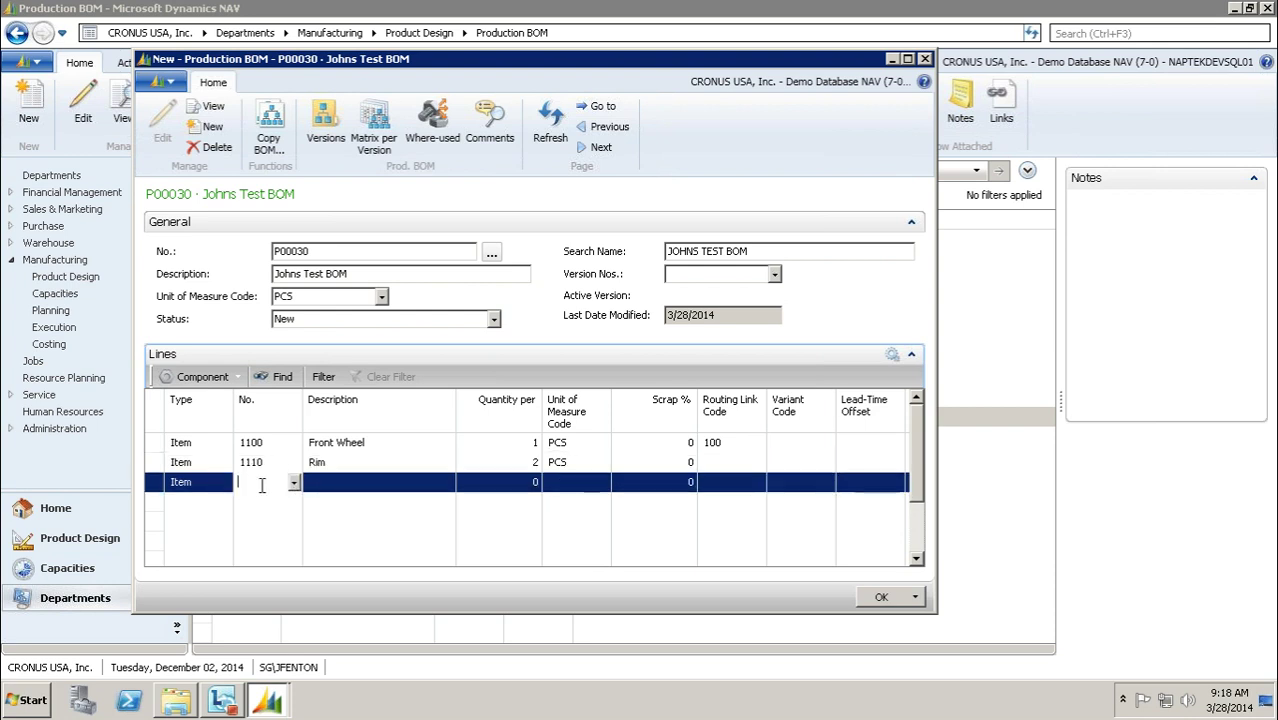
{"action": "type", "text": "1"}
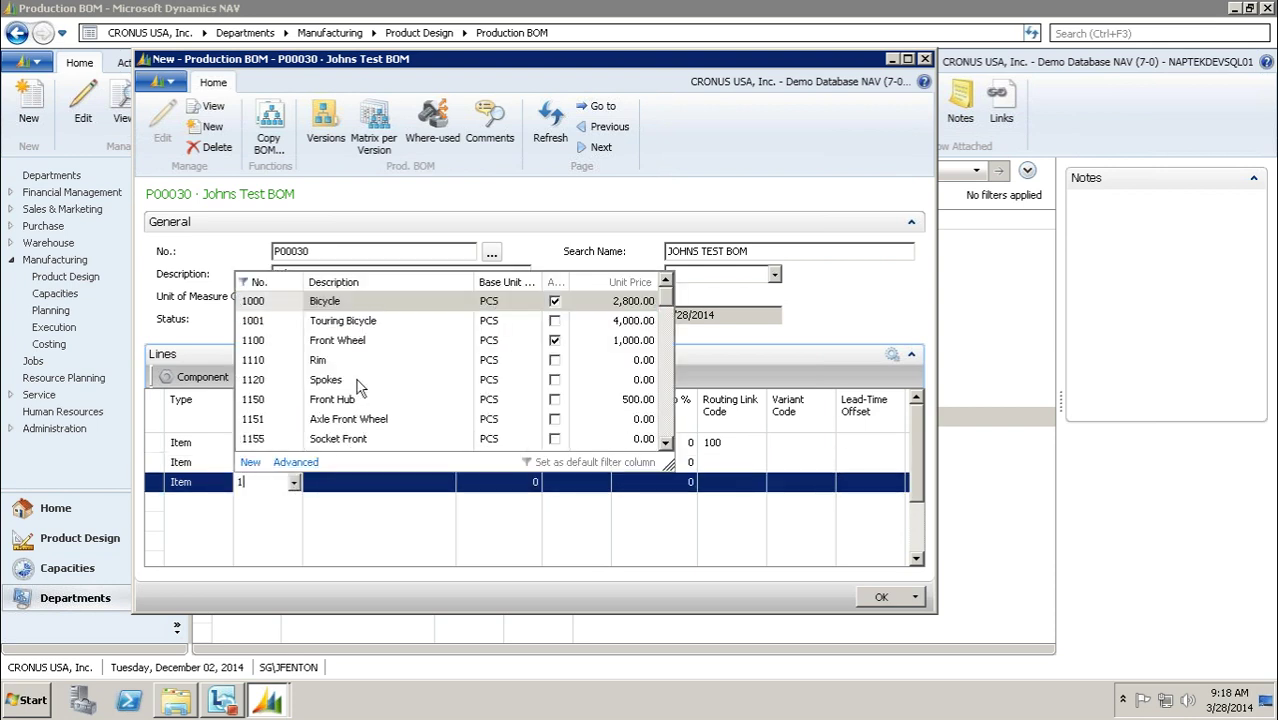
{"action": "left_click", "coordinate": [336, 380]}
{"action": "key", "text": "Tab"}
{"action": "key", "text": "Tab"}
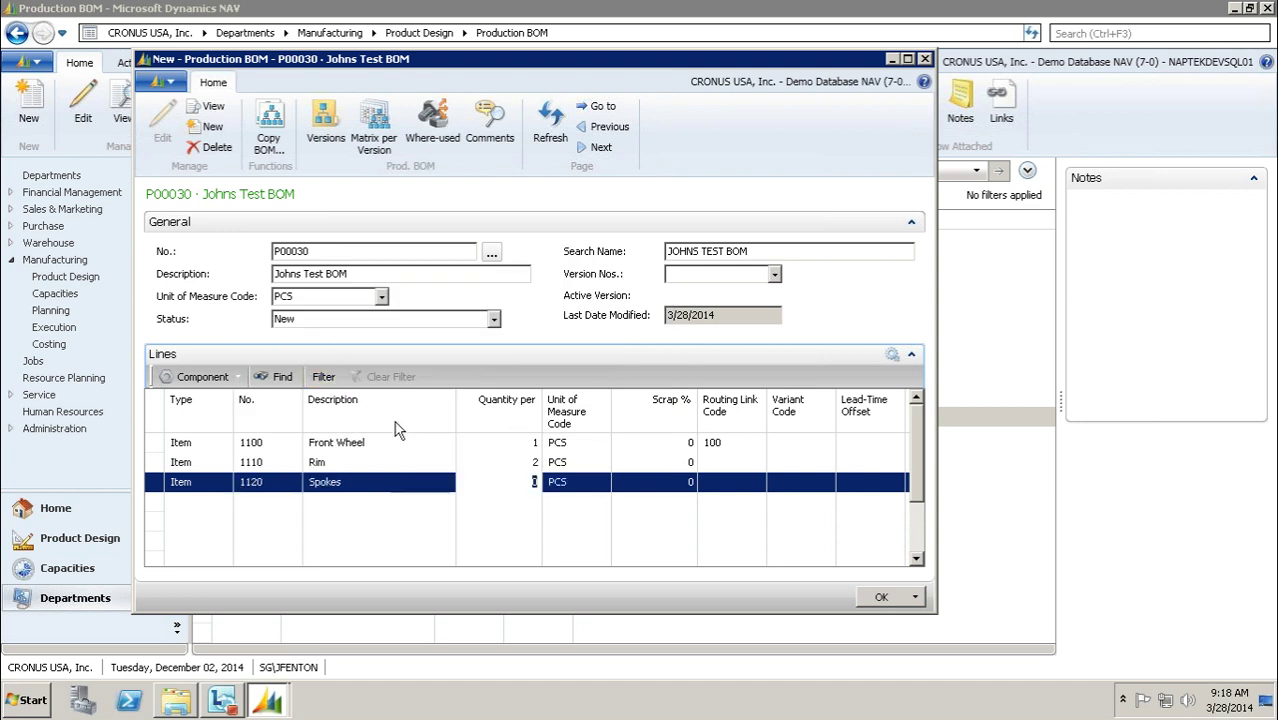
{"action": "type", "text": "2"}
{"action": "key", "text": "Tab"}
{"action": "key", "text": "Tab"}
{"action": "key", "text": "Tab"}
{"action": "key", "text": "Tab"}
{"action": "key", "text": "Tab"}
{"action": "key", "text": "Tab"}
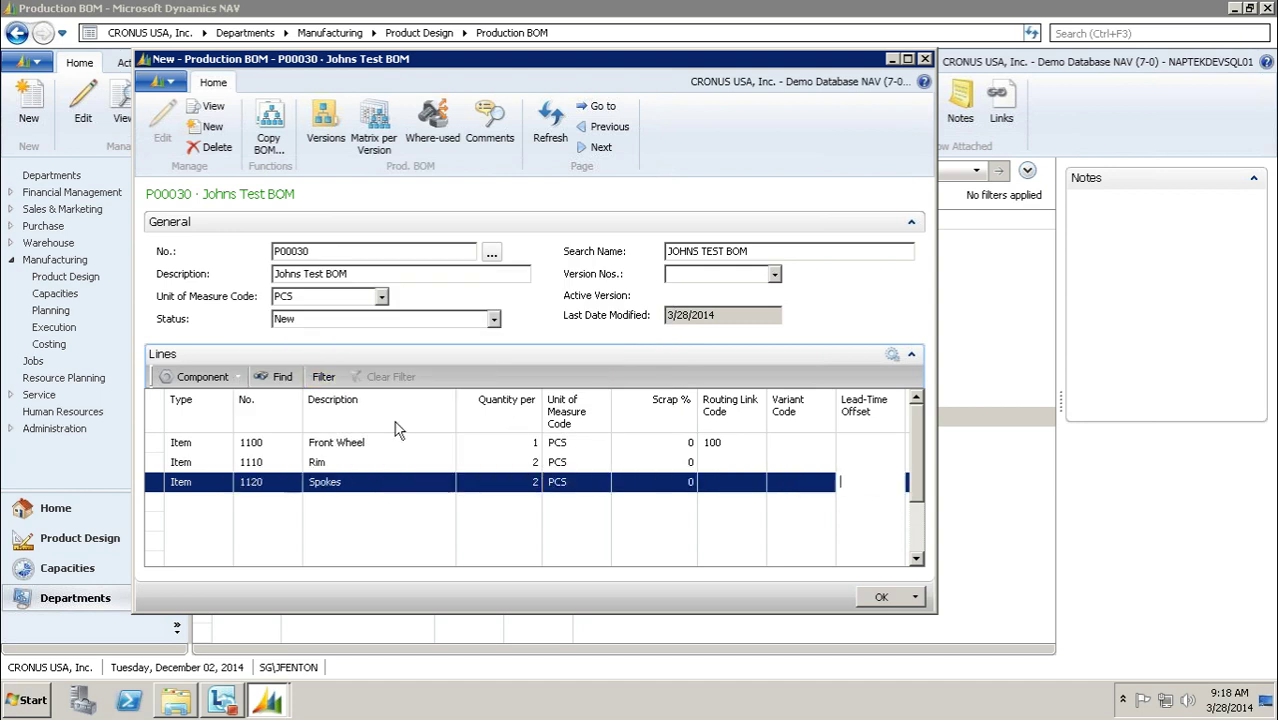
Add Axle Front Wheel 1151 with Quantity per 1, then save and close the BOM
{"action": "type", "text": "1"}
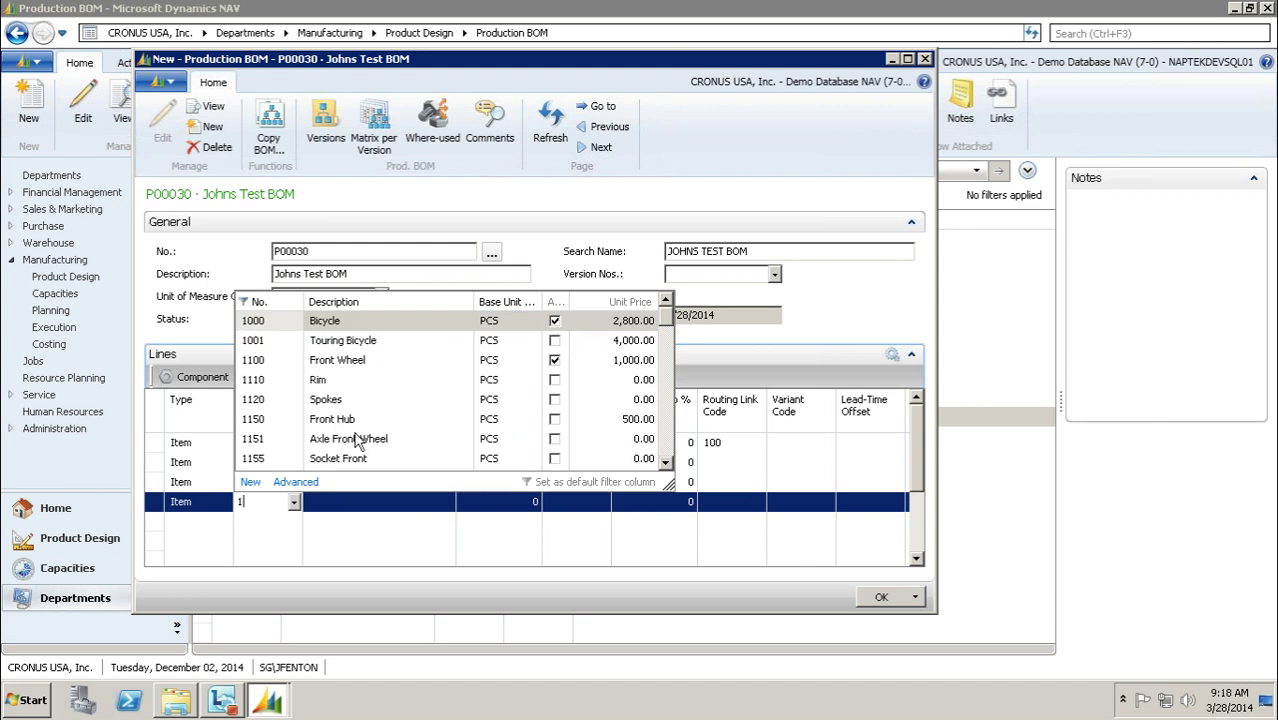
{"action": "left_click", "coordinate": [357, 441]}
{"action": "key", "text": "Tab"}
{"action": "key", "text": "Tab"}
{"action": "key", "text": "Tab"}
{"action": "key", "text": "Tab"}
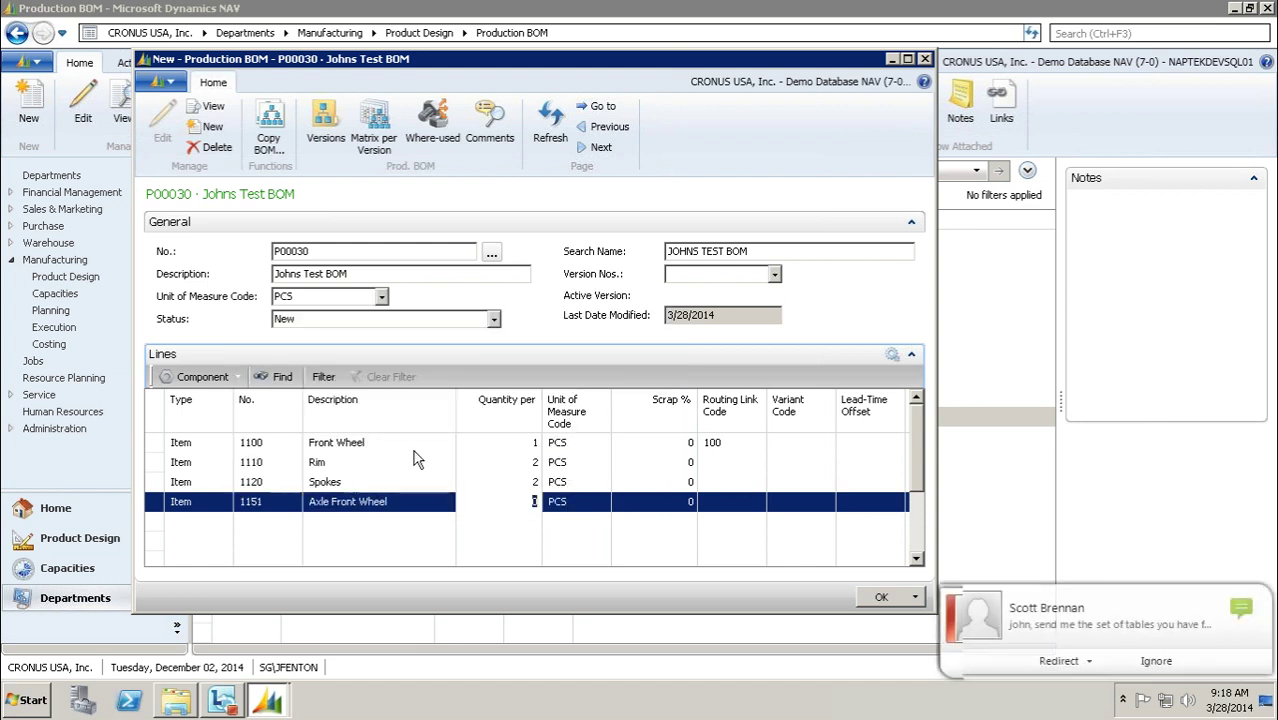
{"action": "left_click", "coordinate": [540, 502]}
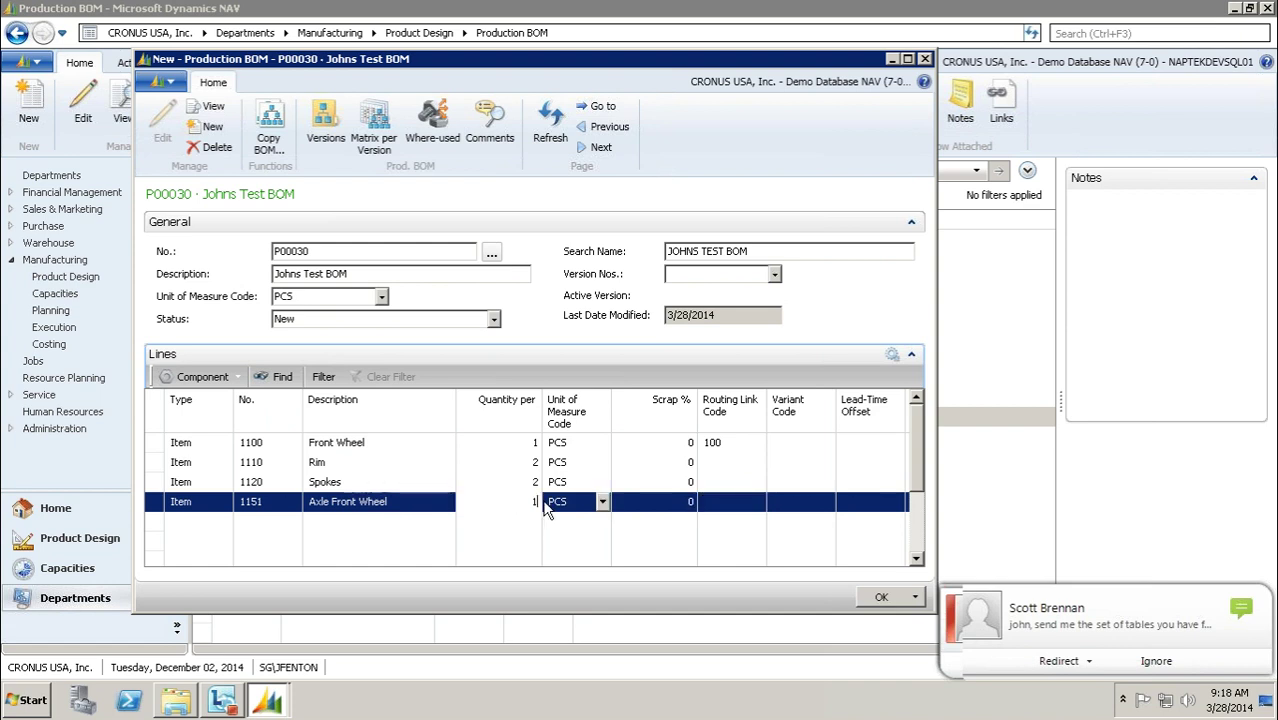
{"action": "key", "text": "Tab"}
{"action": "key", "text": "Tab"}
{"action": "key", "text": "Tab"}
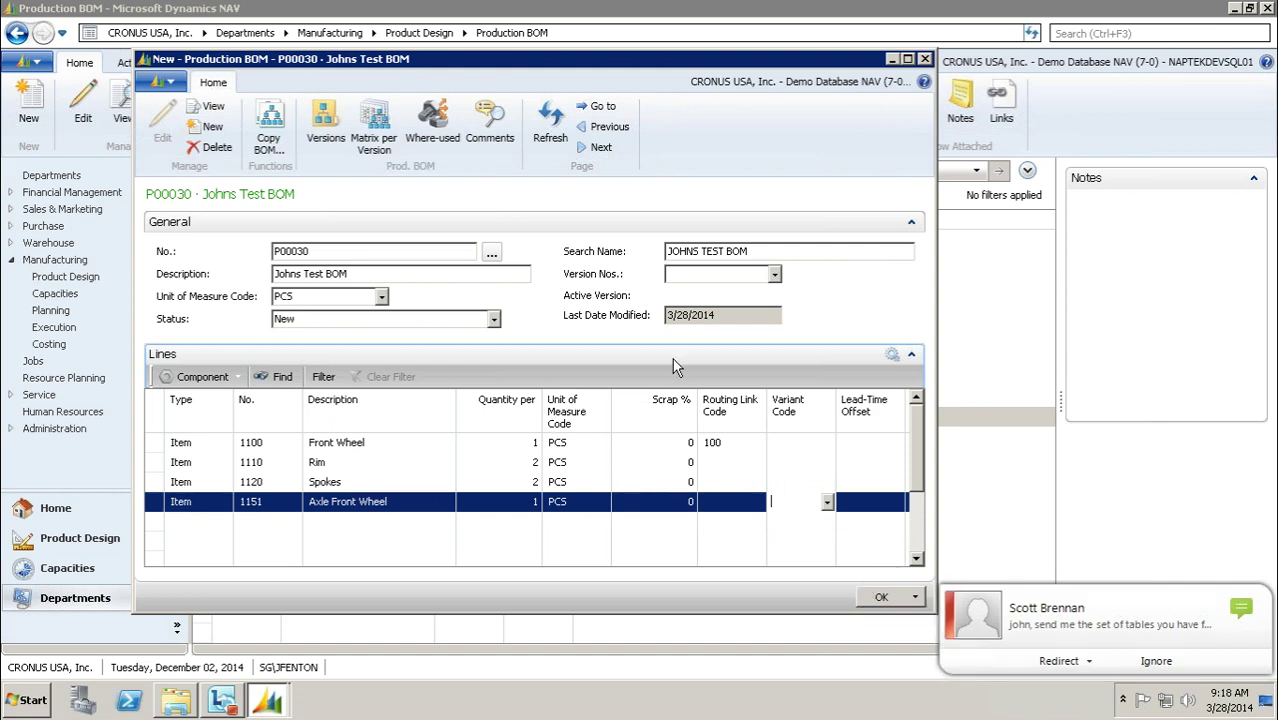
{"action": "left_click", "coordinate": [878, 600]}
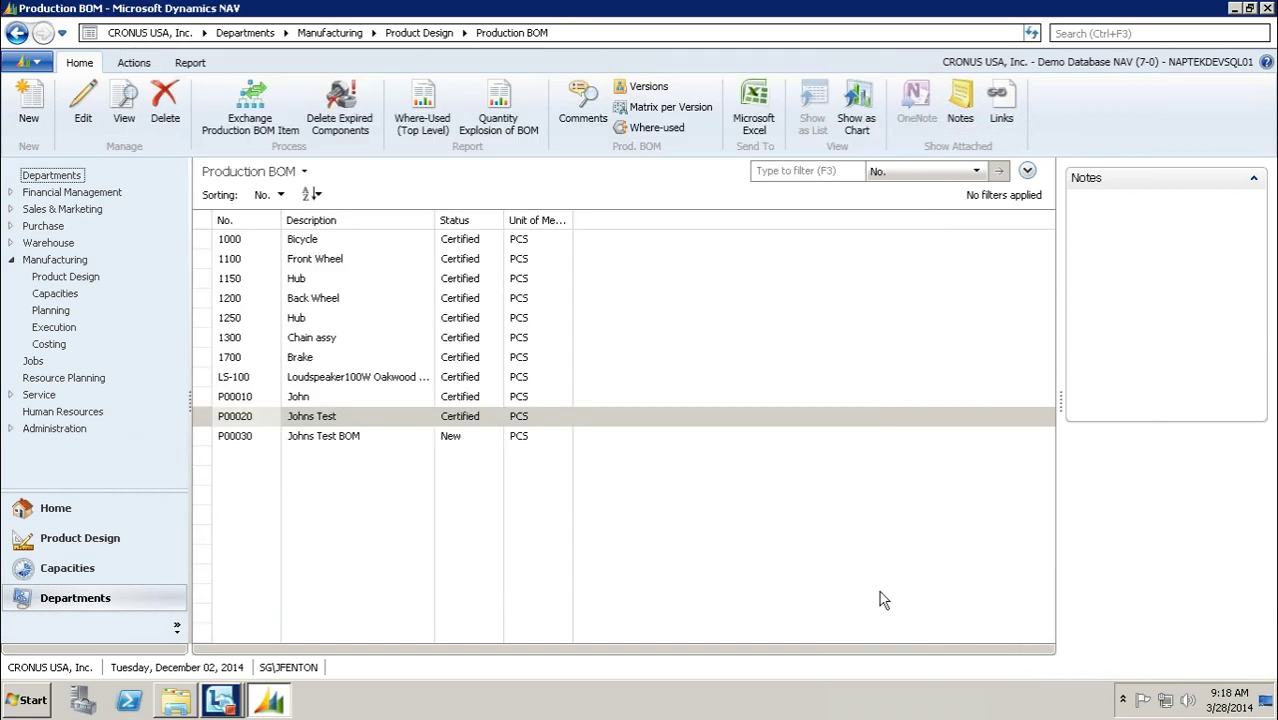
Set production BOM P00030's status to Certified and save it
{"action": "left_click", "coordinate": [362, 440]}
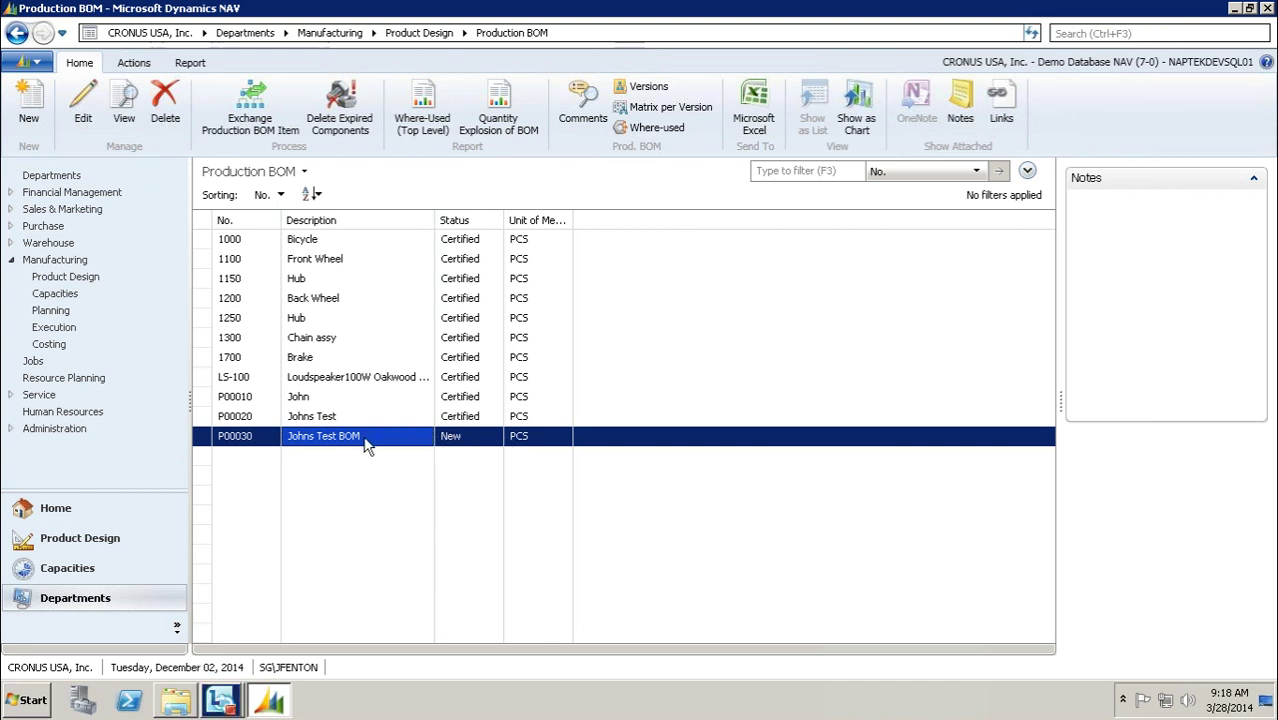
{"action": "double_click", "coordinate": [366, 445]}
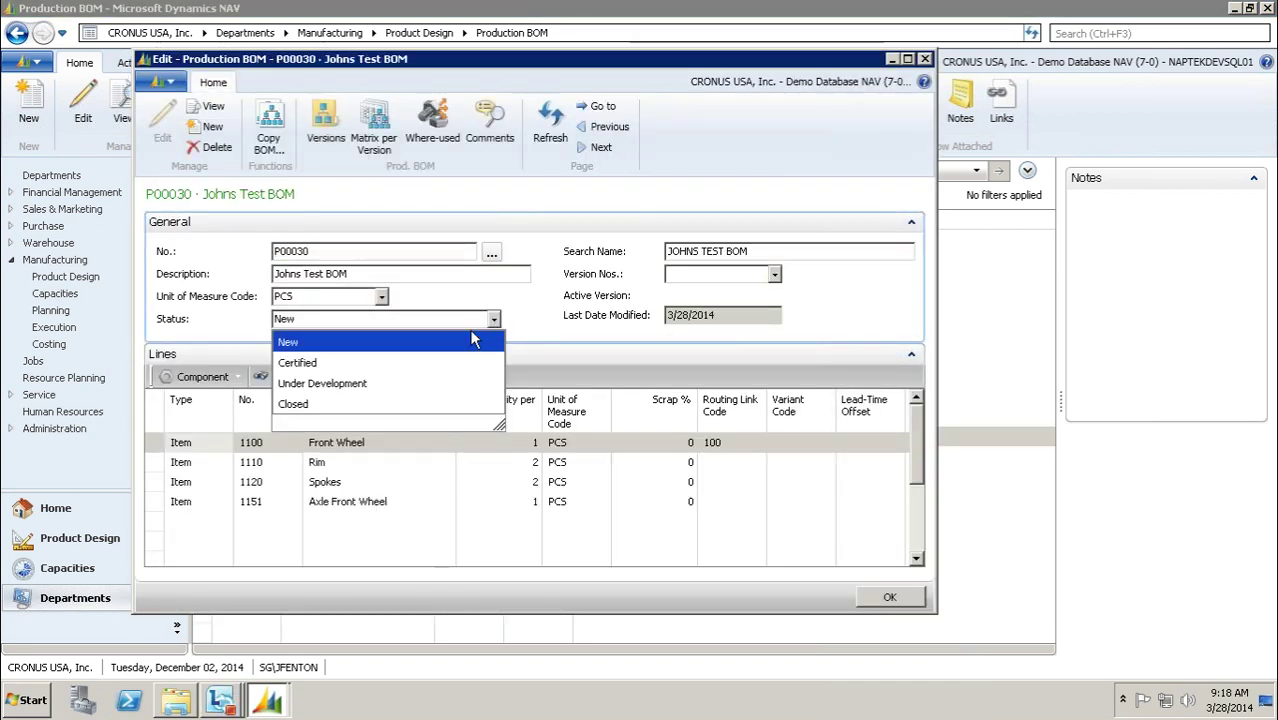
{"action": "left_click", "coordinate": [352, 364]}
{"action": "left_click", "coordinate": [858, 590]}
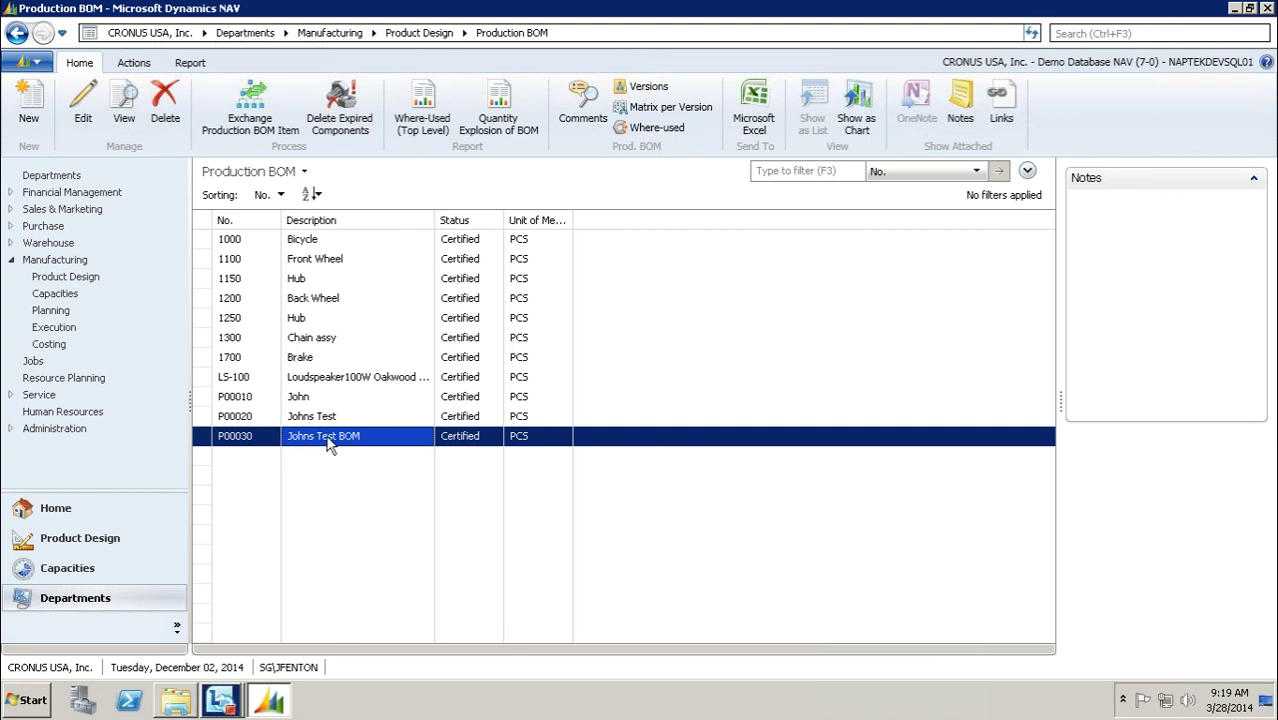
Open item 04001030's card from the Home Items list
{"action": "left_click", "coordinate": [62, 513]}
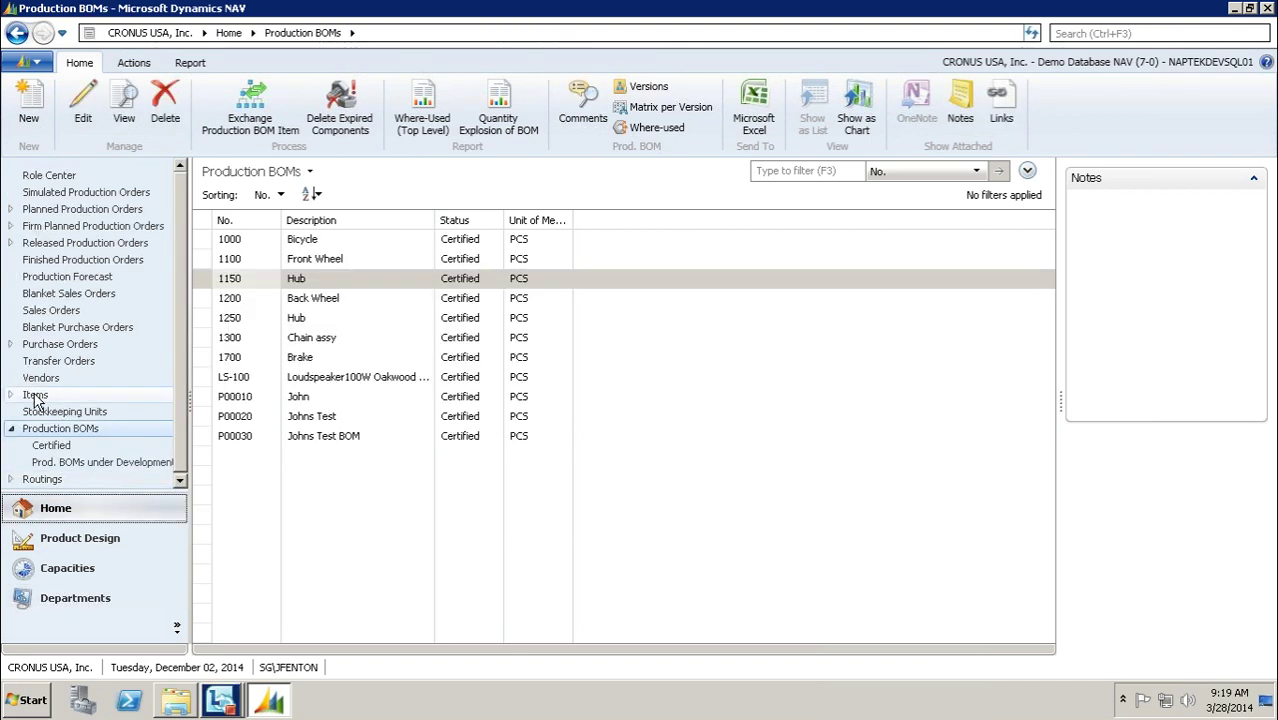
{"action": "left_click", "coordinate": [36, 396]}
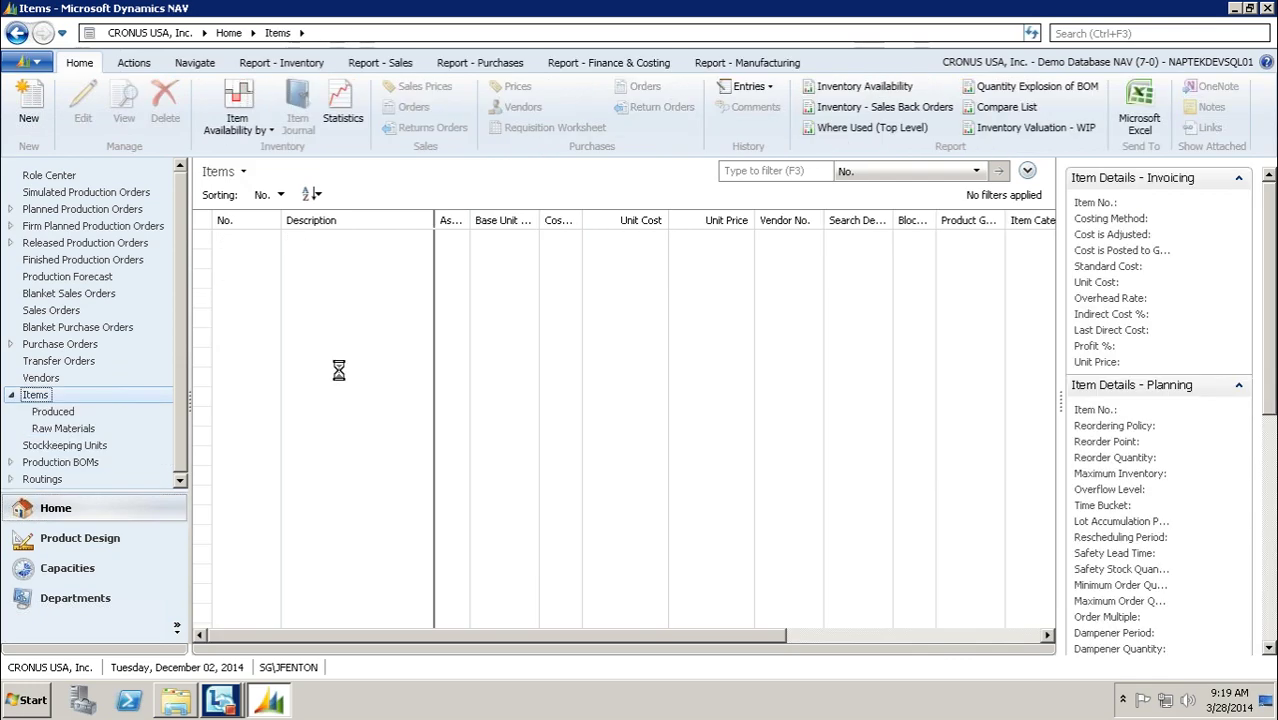
{"action": "left_click", "coordinate": [350, 420]}
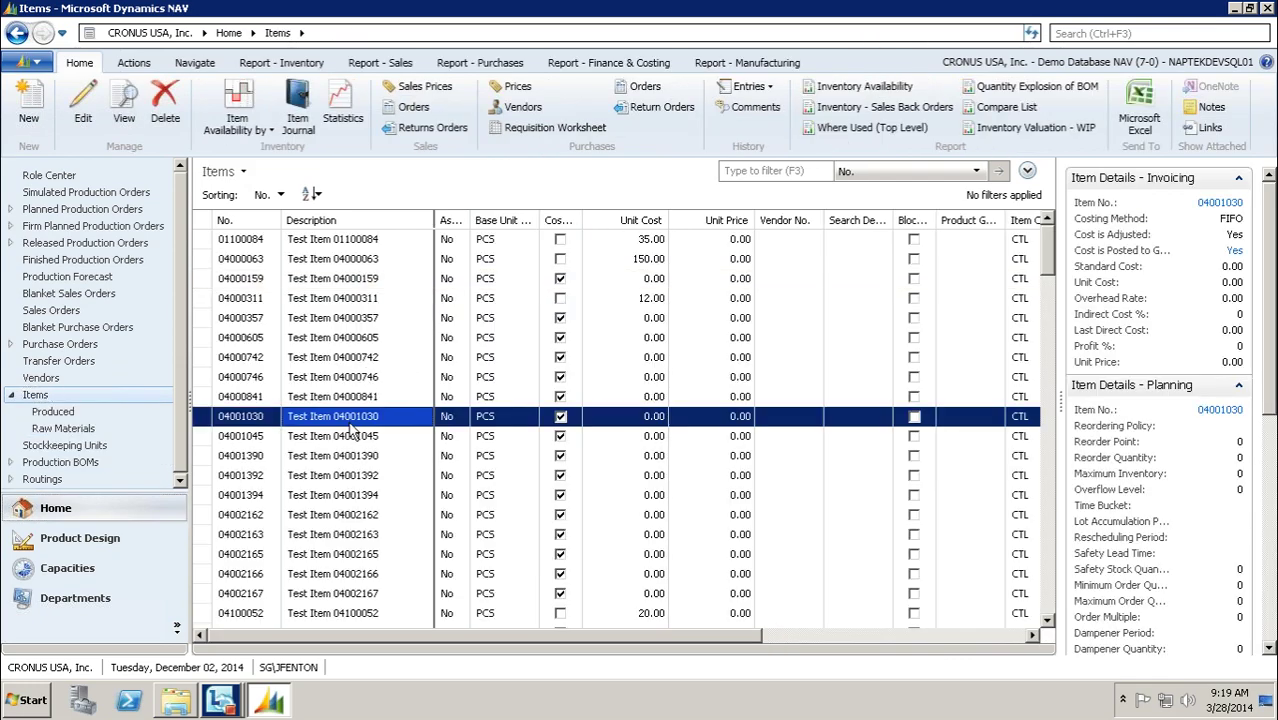
{"action": "double_click", "coordinate": [350, 425]}
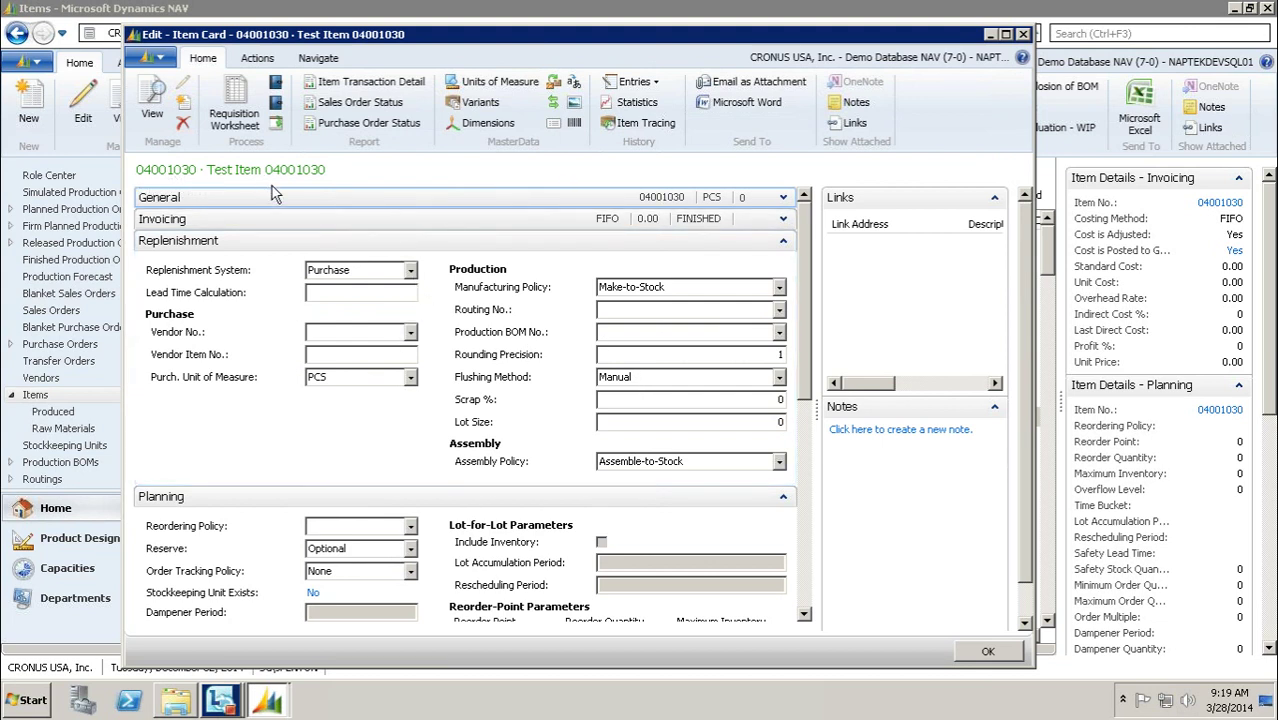
Set Replenishment System to Prod. Order and Production BOM No. to P00030, then save
{"action": "left_click", "coordinate": [410, 270]}
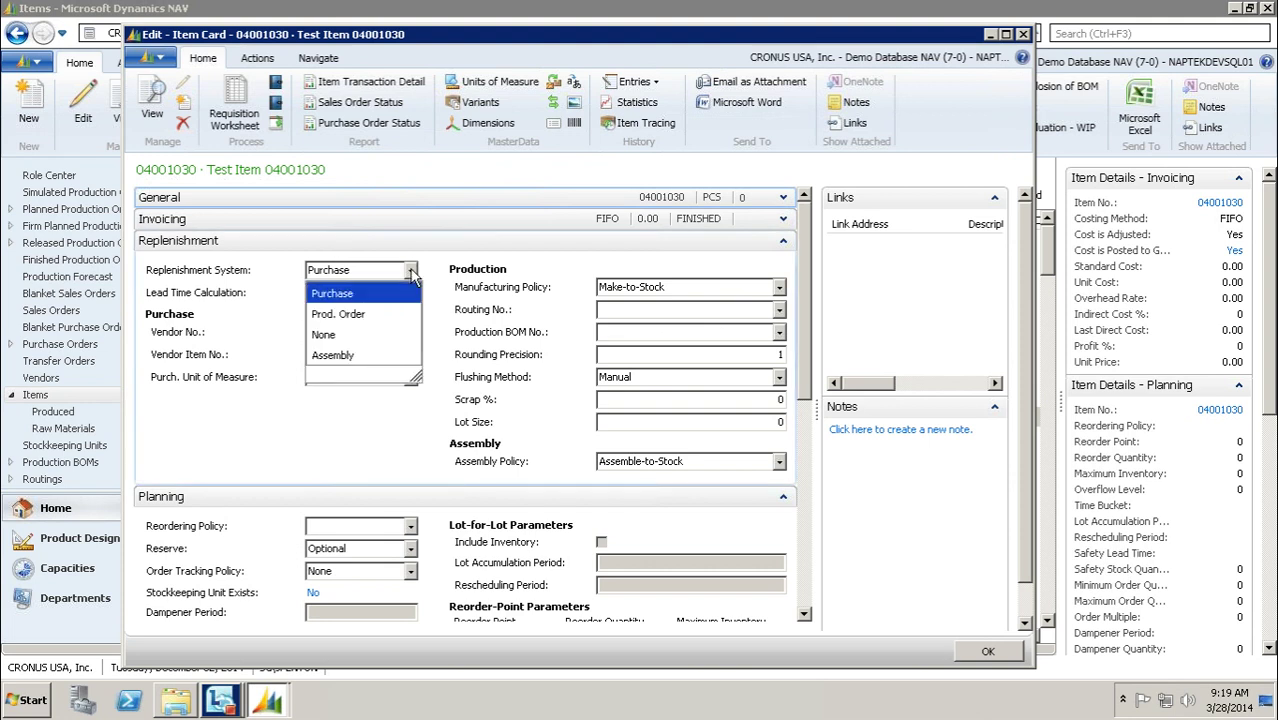
{"action": "left_click", "coordinate": [346, 316]}
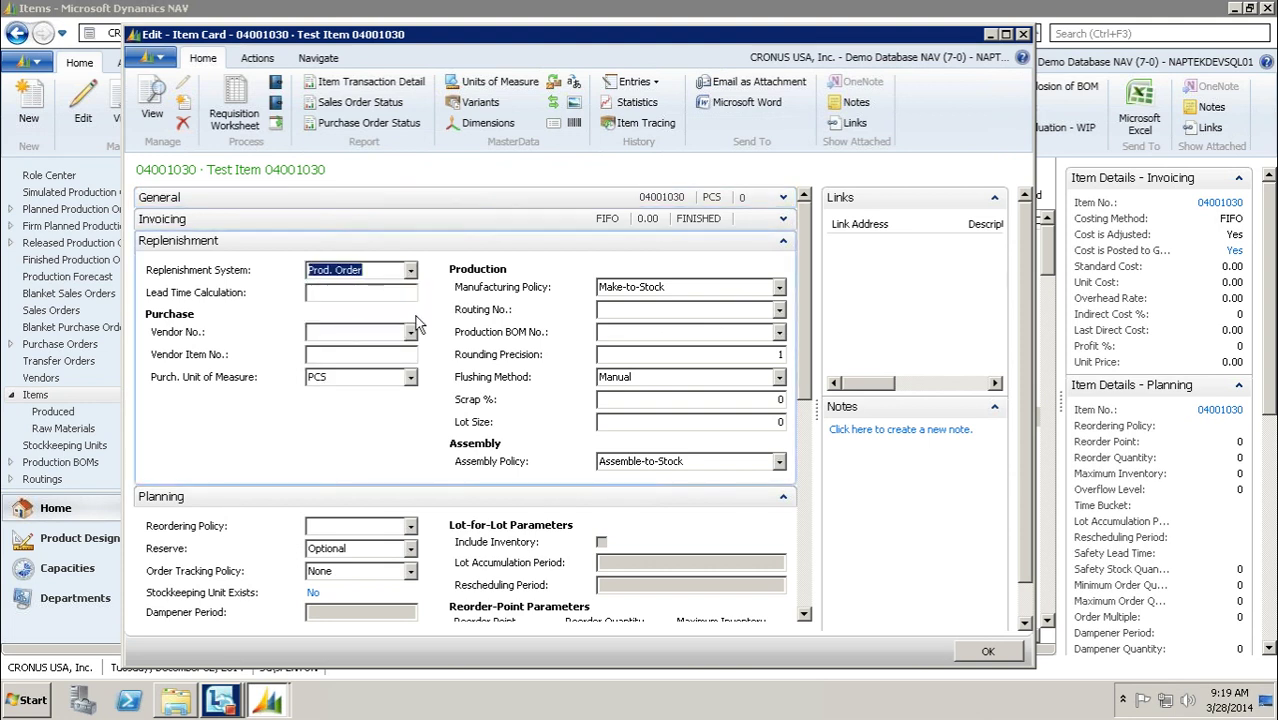
{"action": "left_click", "coordinate": [620, 332]}
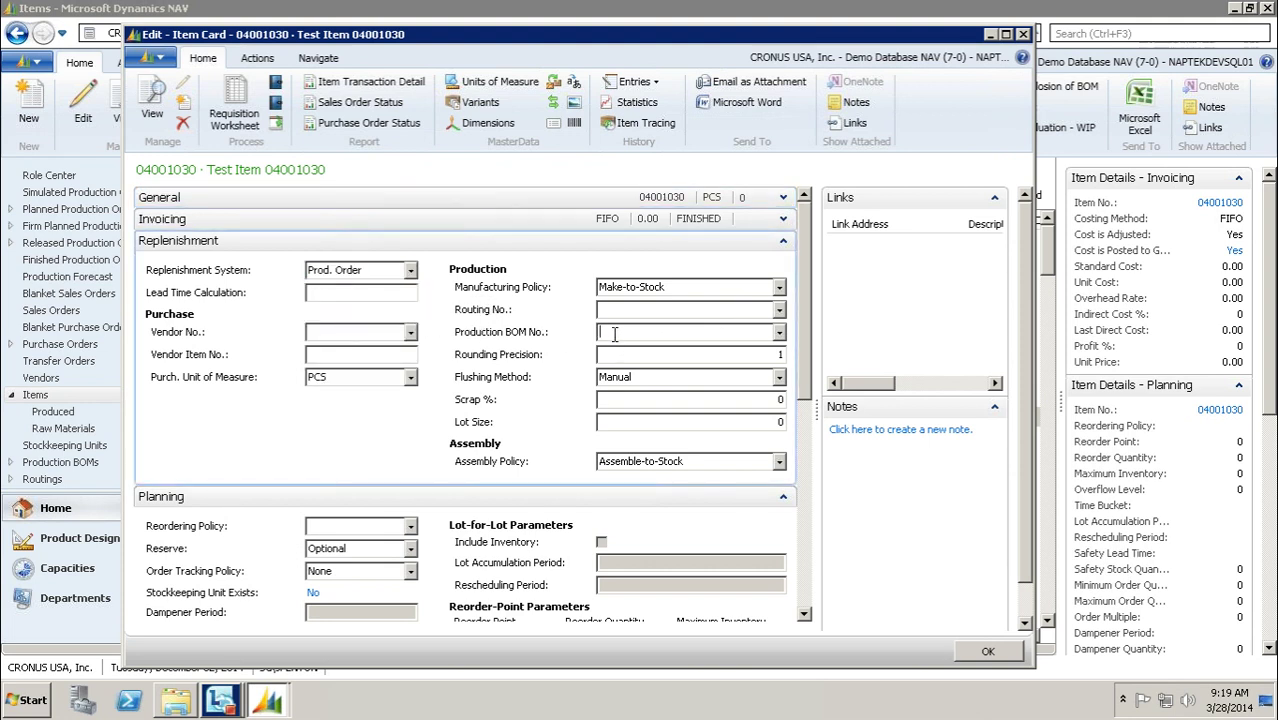
{"action": "left_click", "coordinate": [779, 332]}
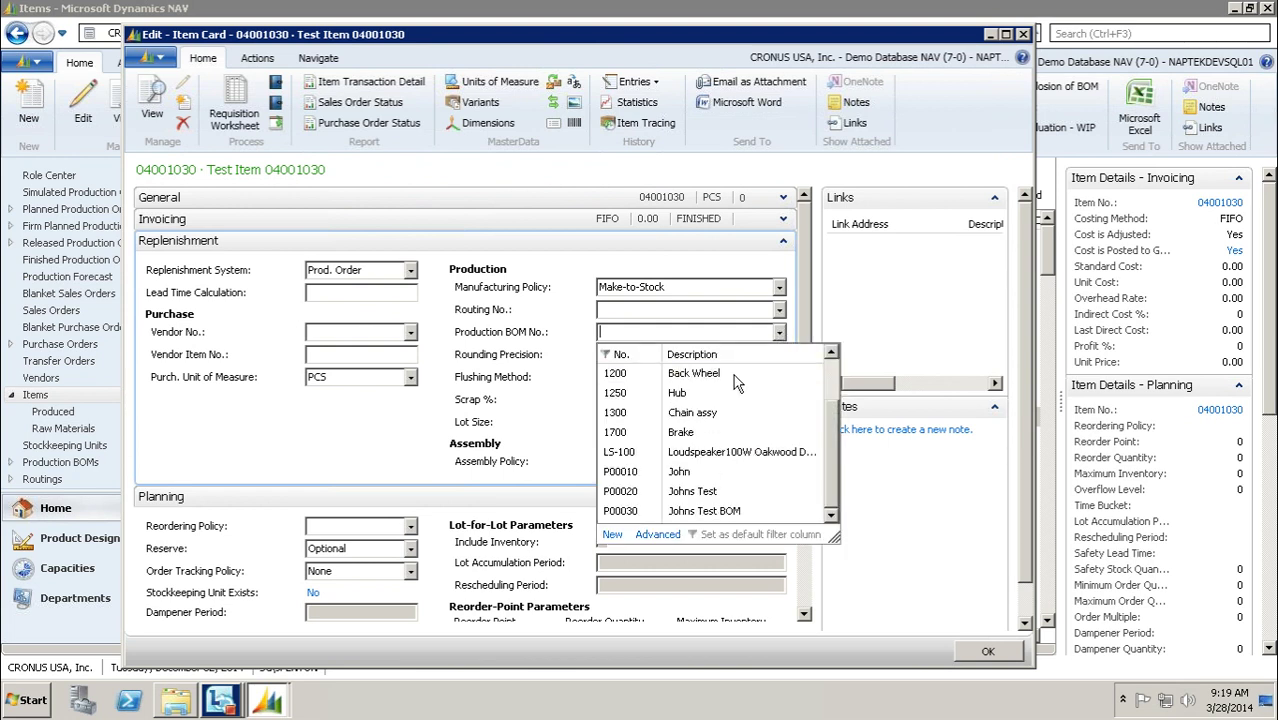
{"action": "scroll", "coordinate": [712, 437], "scroll_direction": "down", "scroll_amount": 1}
{"action": "left_click", "coordinate": [698, 512]}
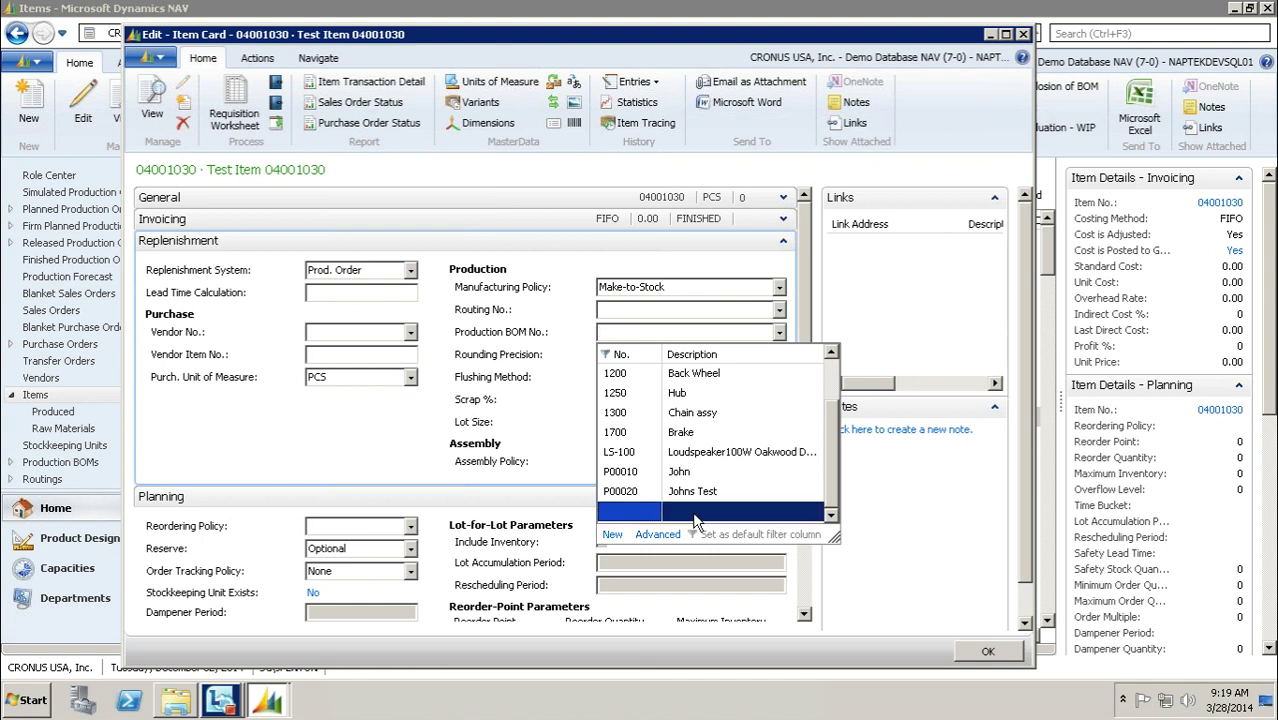
{"action": "left_click", "coordinate": [642, 358]}
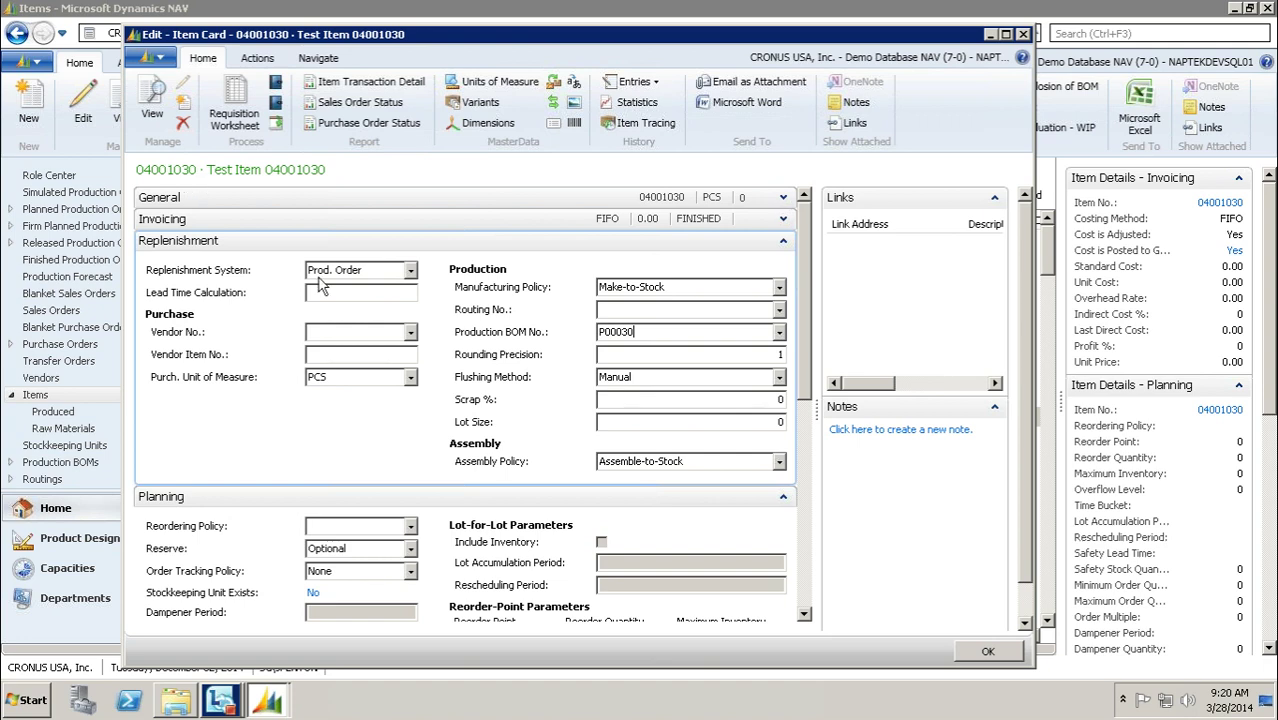
{"action": "left_click", "coordinate": [986, 652]}
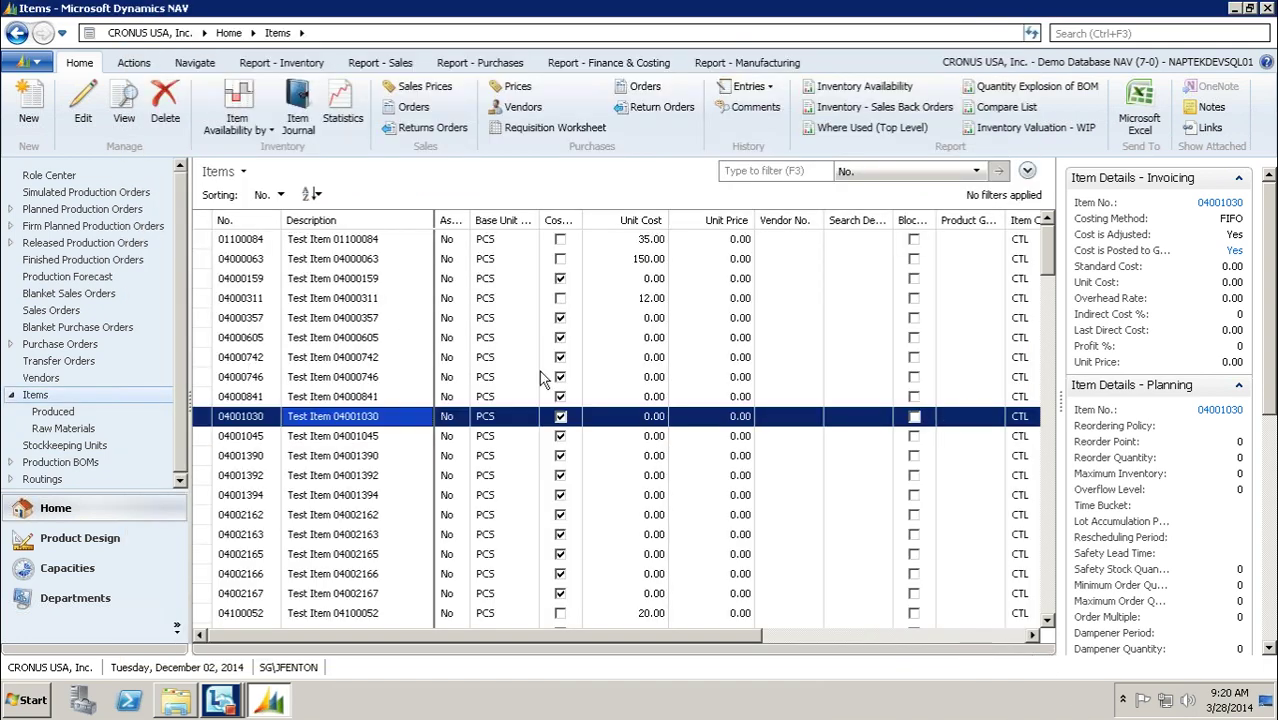